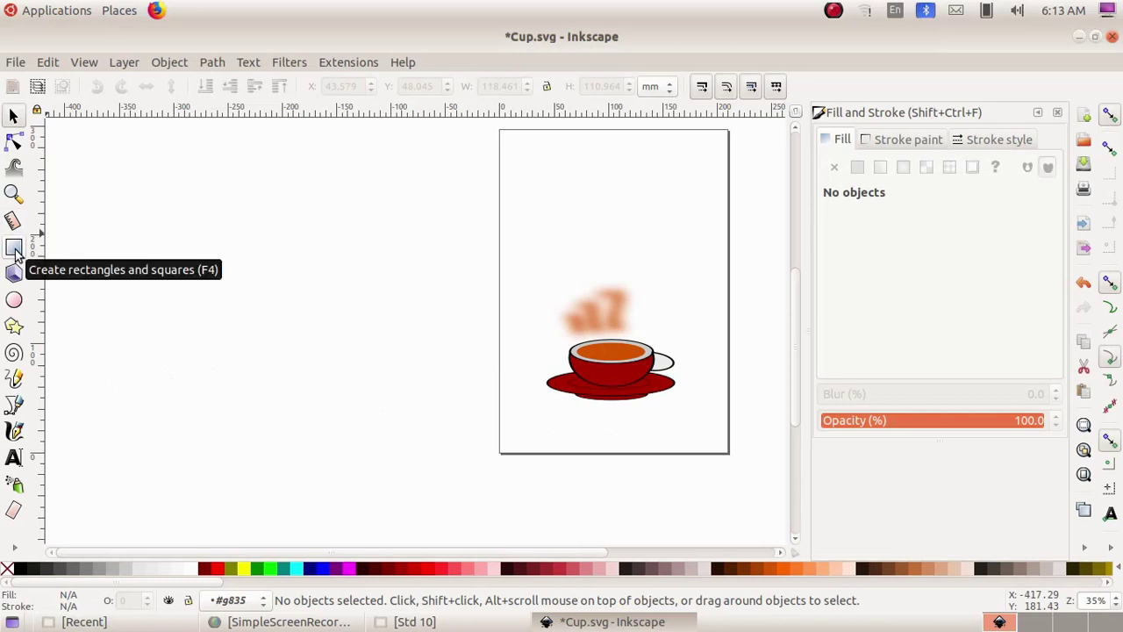
# Step: Draw a green (008000) banner rectangle about 197 × 33 mm across the top of the page
pyautogui.click(14, 250)
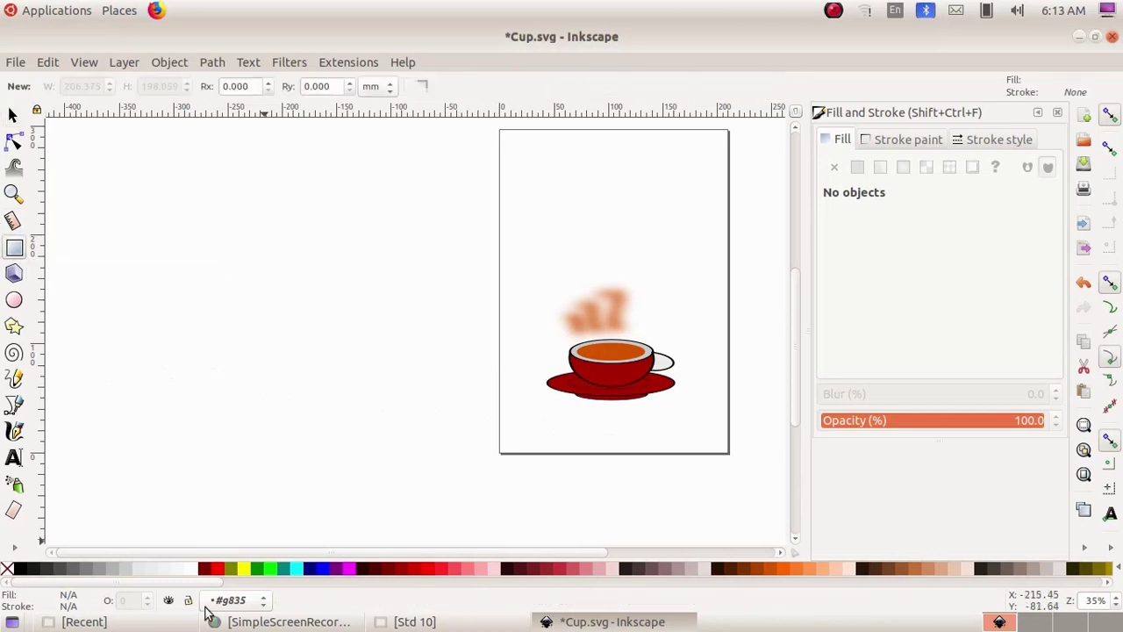
pyautogui.click(258, 569)
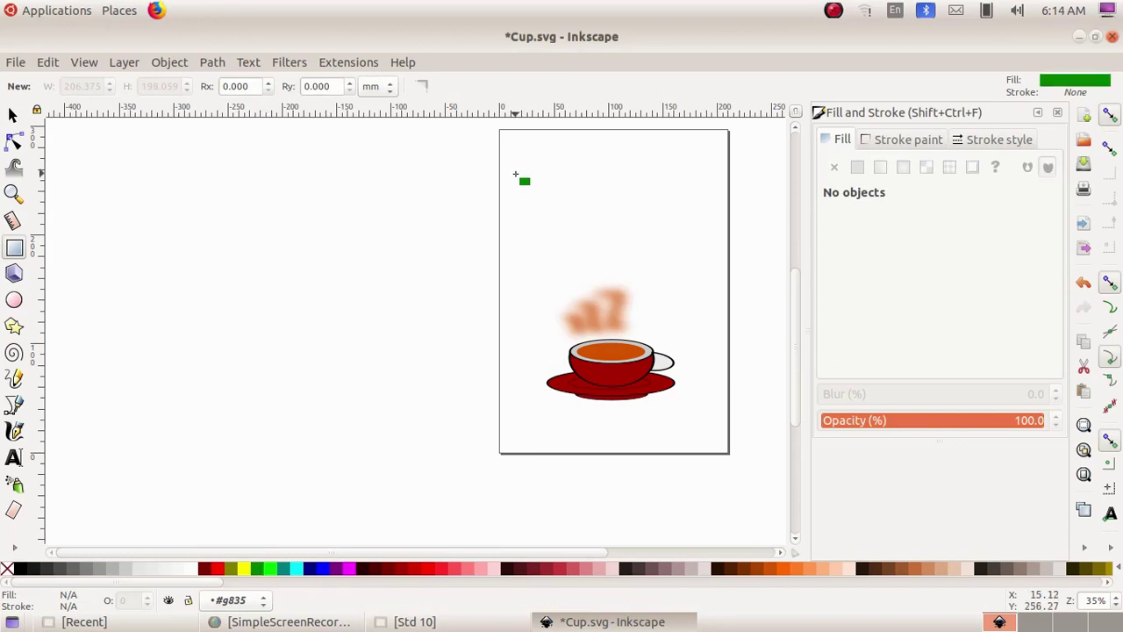
pyautogui.moveTo(515, 174); pyautogui.dragTo(730, 209)
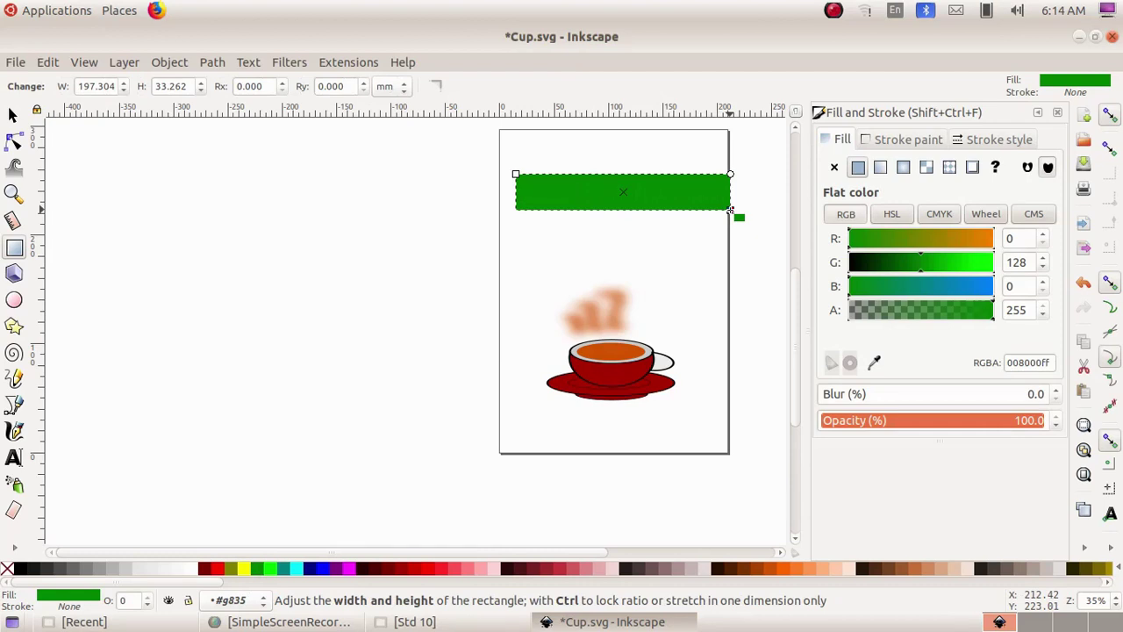
# Step: Type 'Taste The Real Taste of Kerala' just below the green banner
pyautogui.click(17, 460)
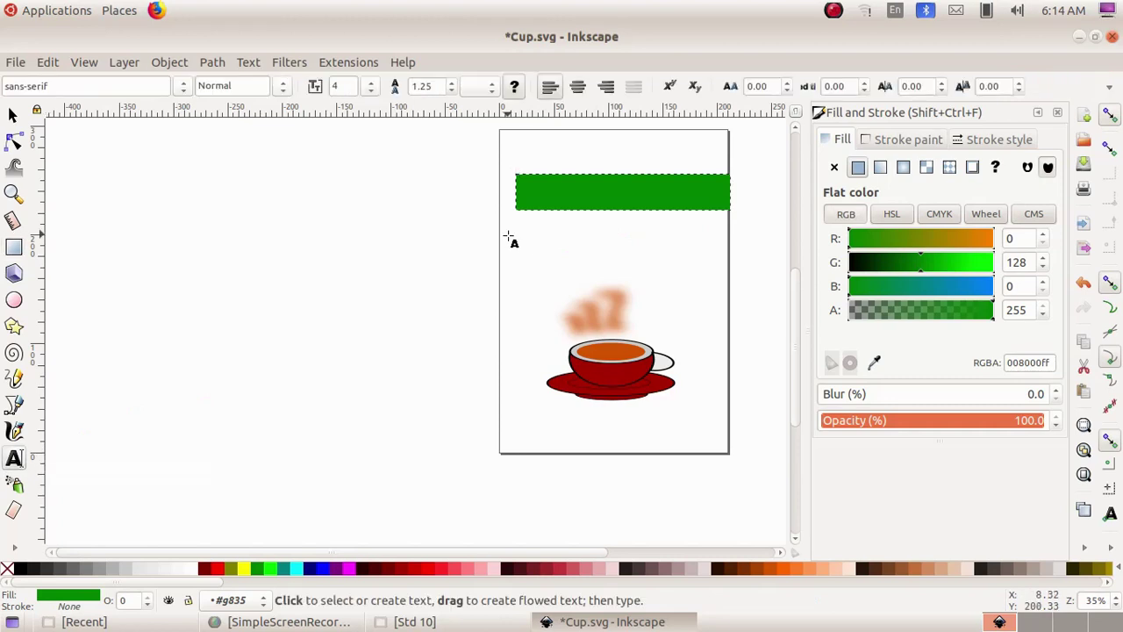
pyautogui.click(520, 244)
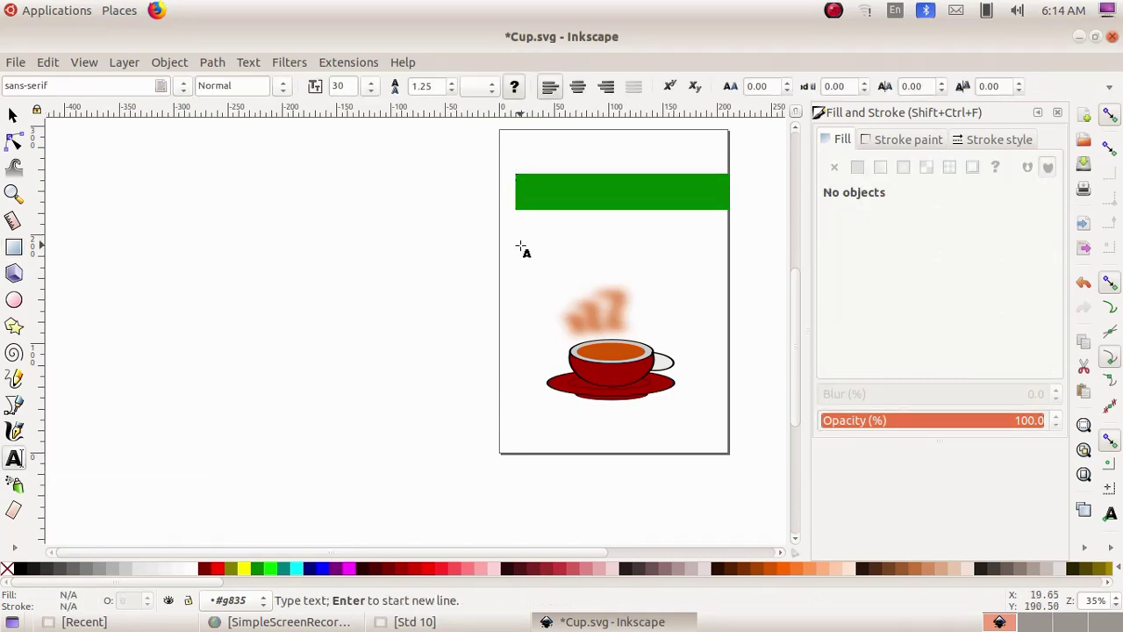
pyautogui.write('Taste The')
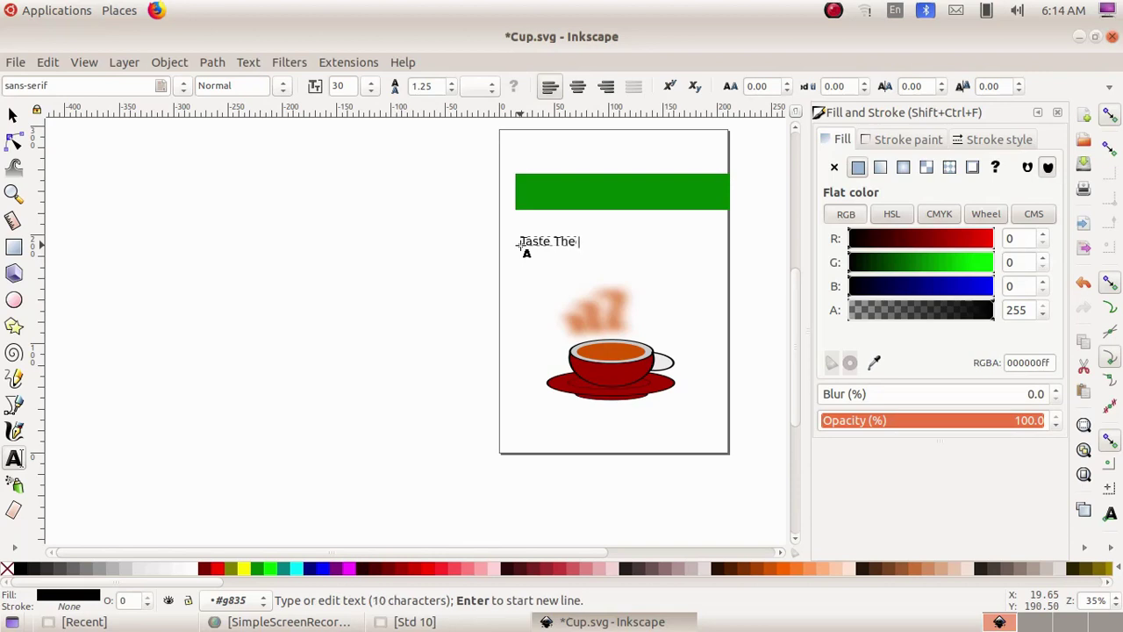
pyautogui.write(' Real Taste of Kerala')
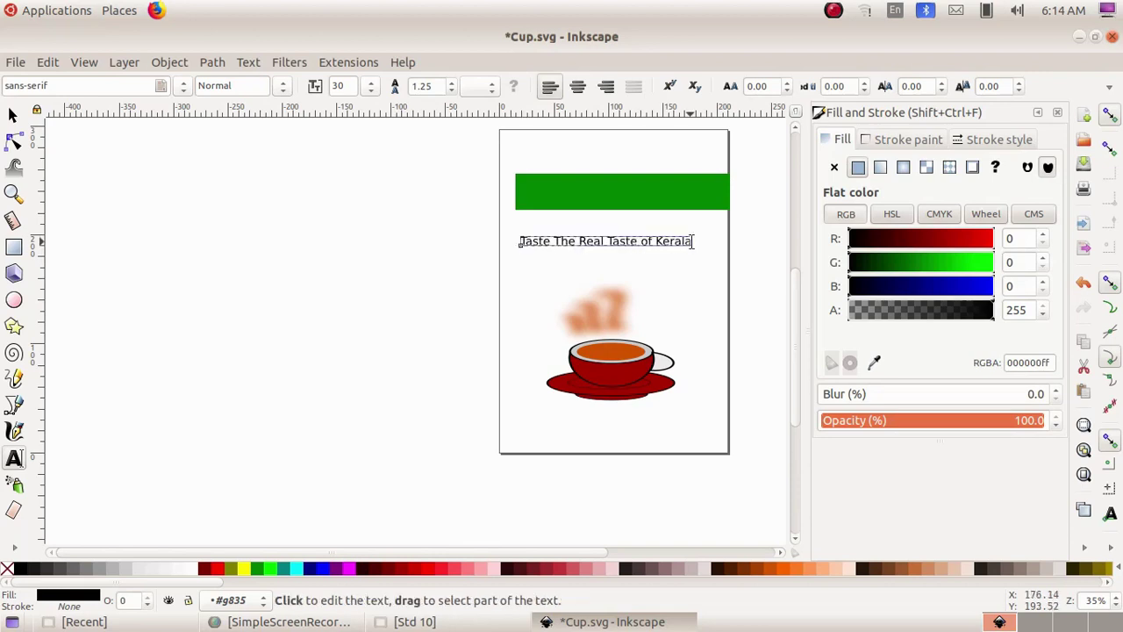
# Step: Stretch the slogan to about 181 × 13.5 mm and colour it 10% Gray
pyautogui.click(13, 115)
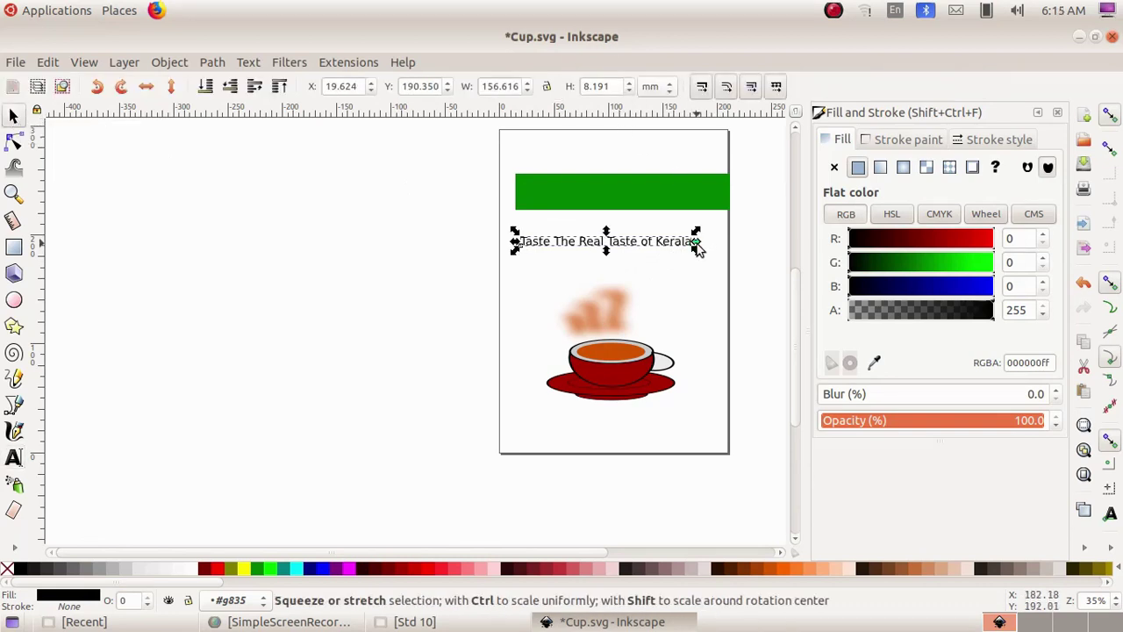
pyautogui.moveTo(698, 248); pyautogui.dragTo(723, 261)
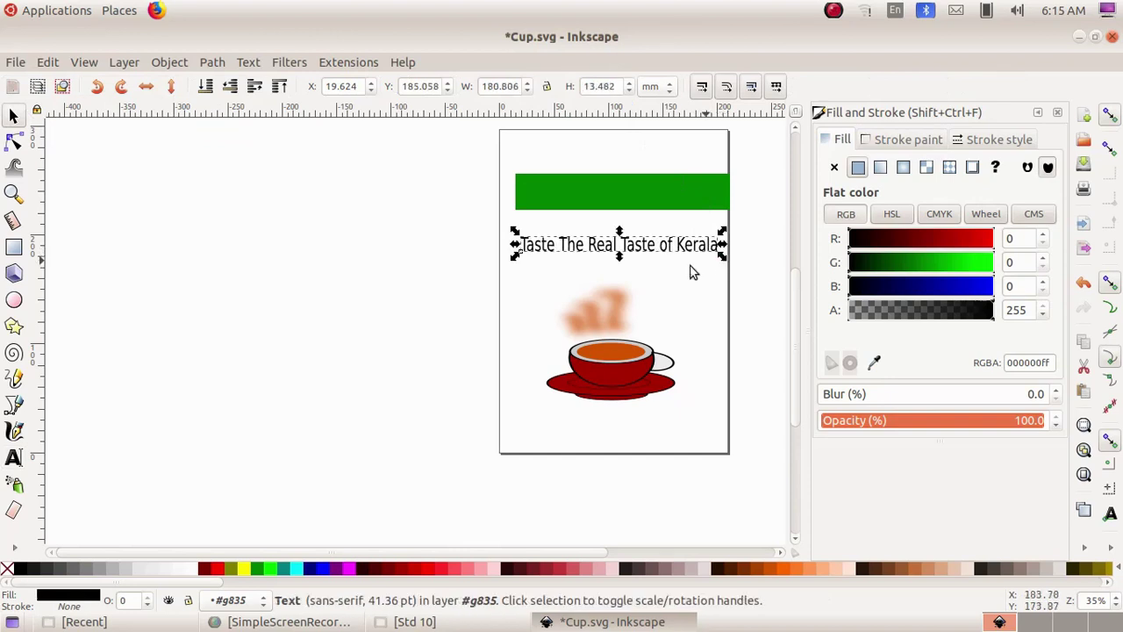
pyautogui.click(137, 571)
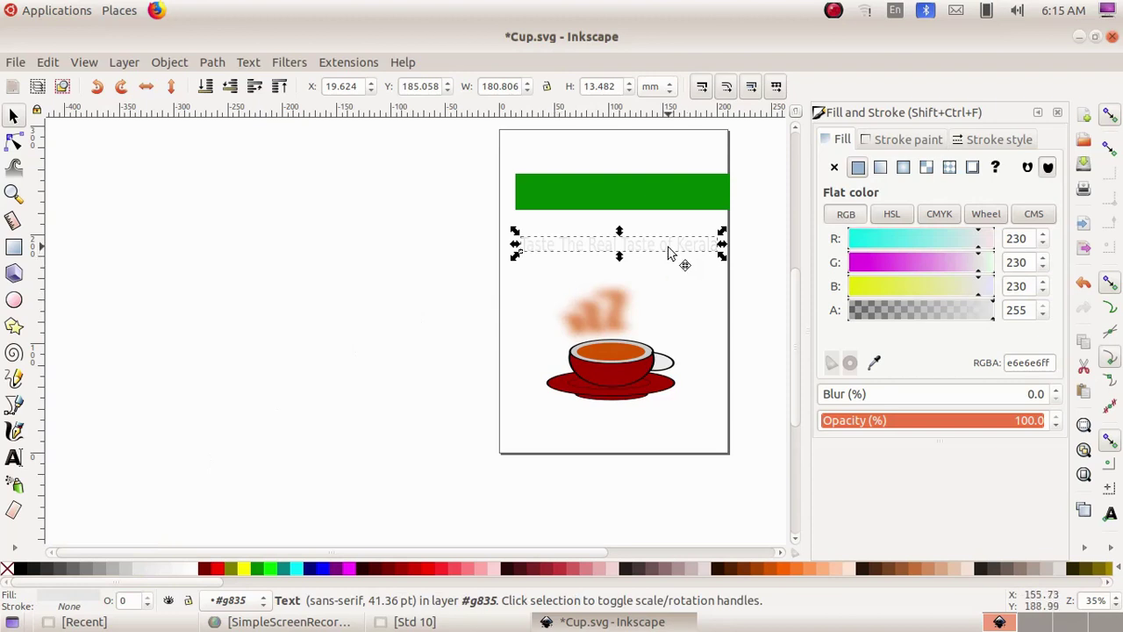
# Step: Move the gray slogan onto the banner and offset a duplicate slightly below it
pyautogui.moveTo(667, 249); pyautogui.dragTo(672, 191)
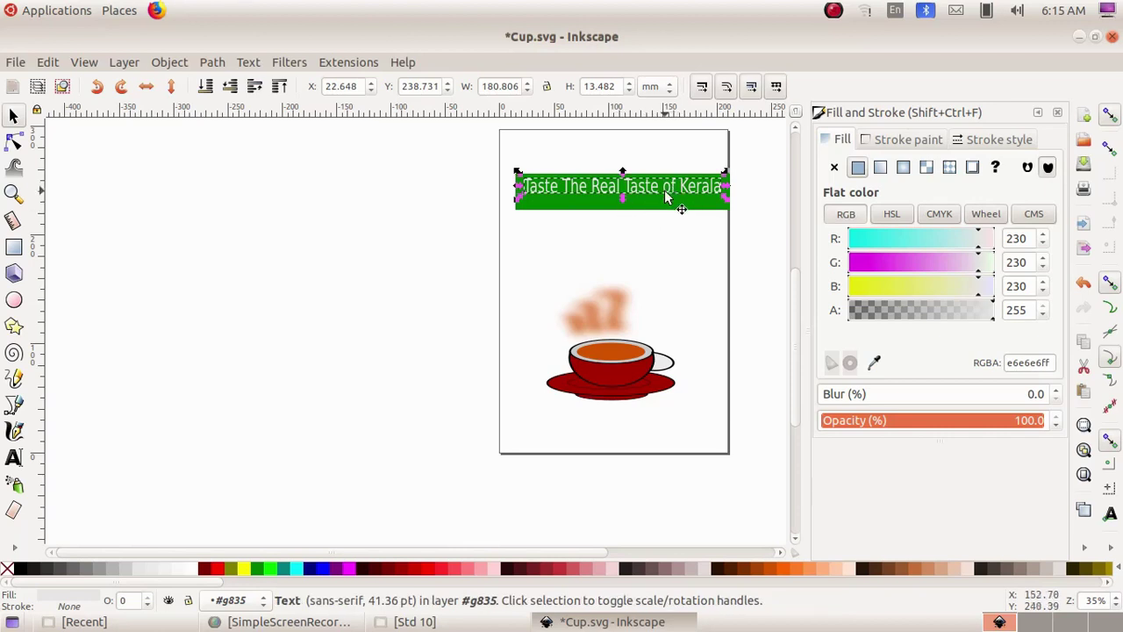
pyautogui.click(48, 62)
pyautogui.click(121, 290)
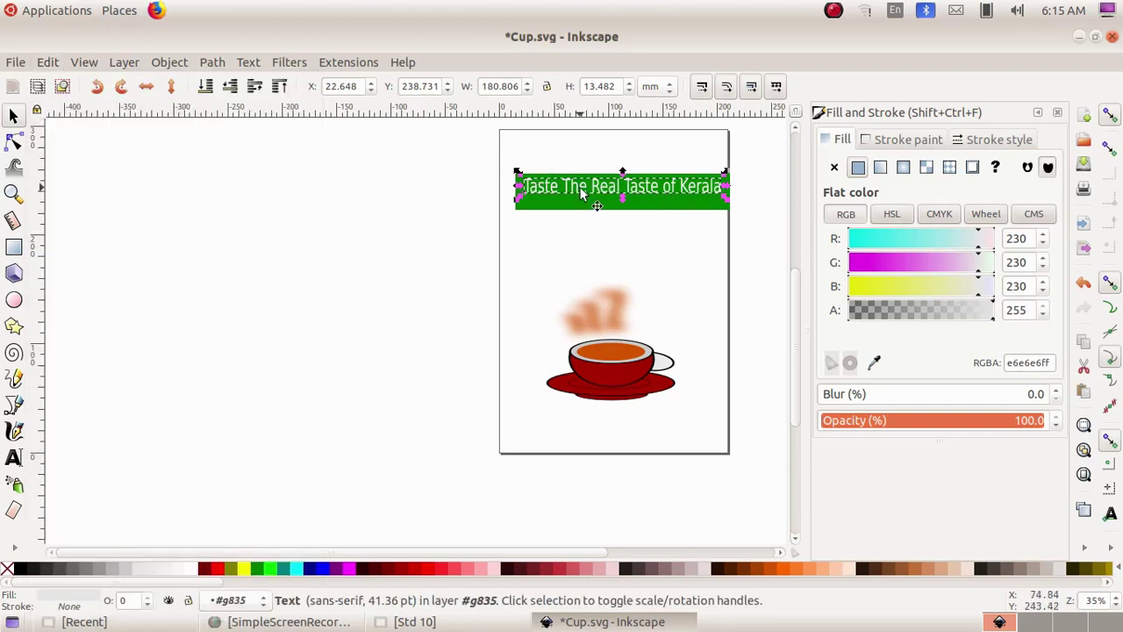
pyautogui.moveTo(580, 190)
pyautogui.mouseDown()
pyautogui.moveTo(585, 210)
pyautogui.moveTo(596, 186)
pyautogui.moveTo(584, 202)
pyautogui.mouseUp()
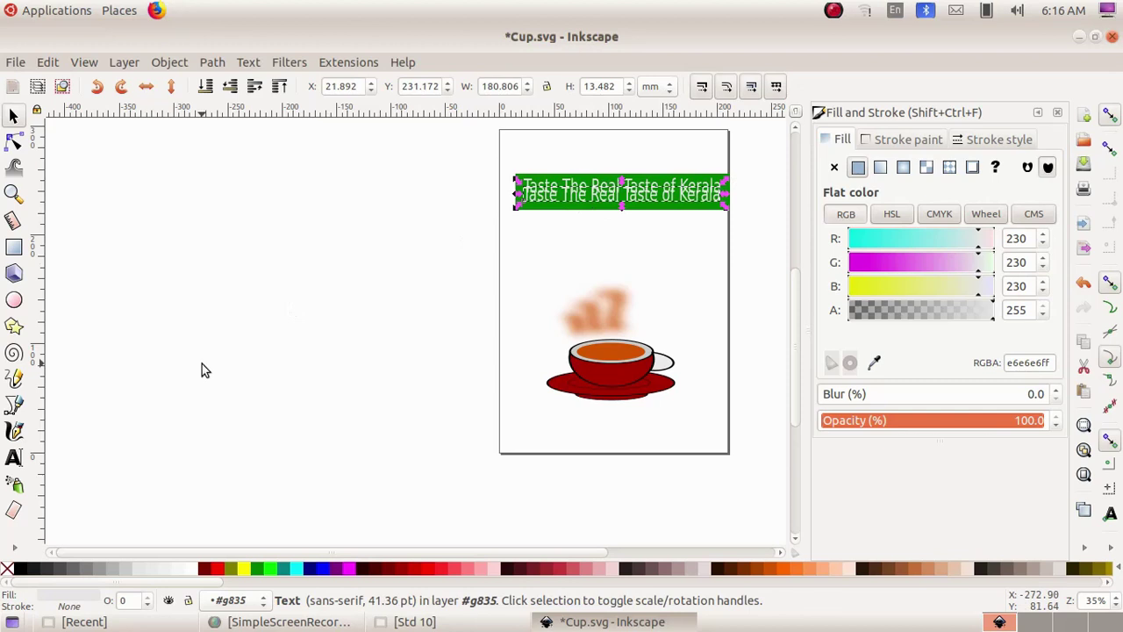
# Step: Colour the duplicate slogan 70% Gray and lower it behind as a shadow
pyautogui.click(61, 570)
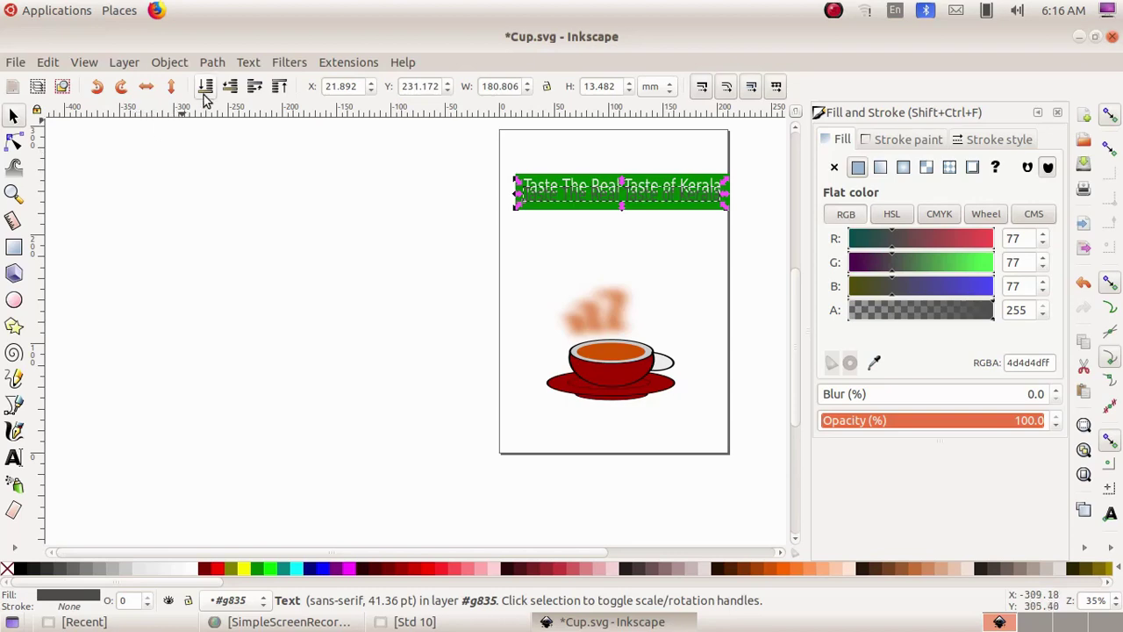
pyautogui.click(183, 63)
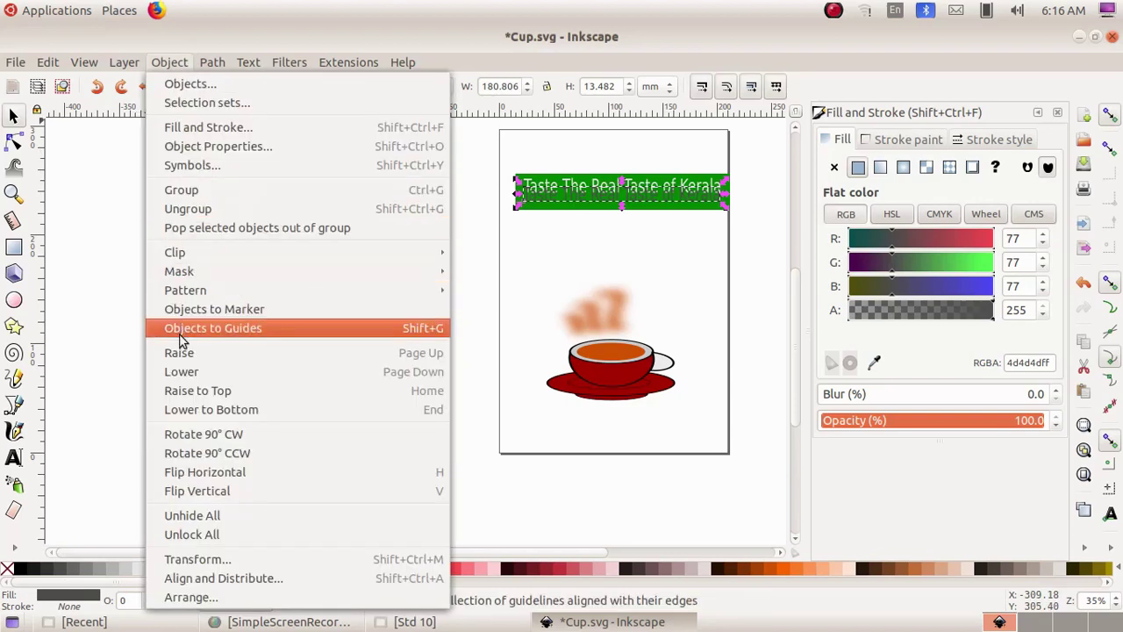
pyautogui.click(179, 372)
pyautogui.click(558, 257)
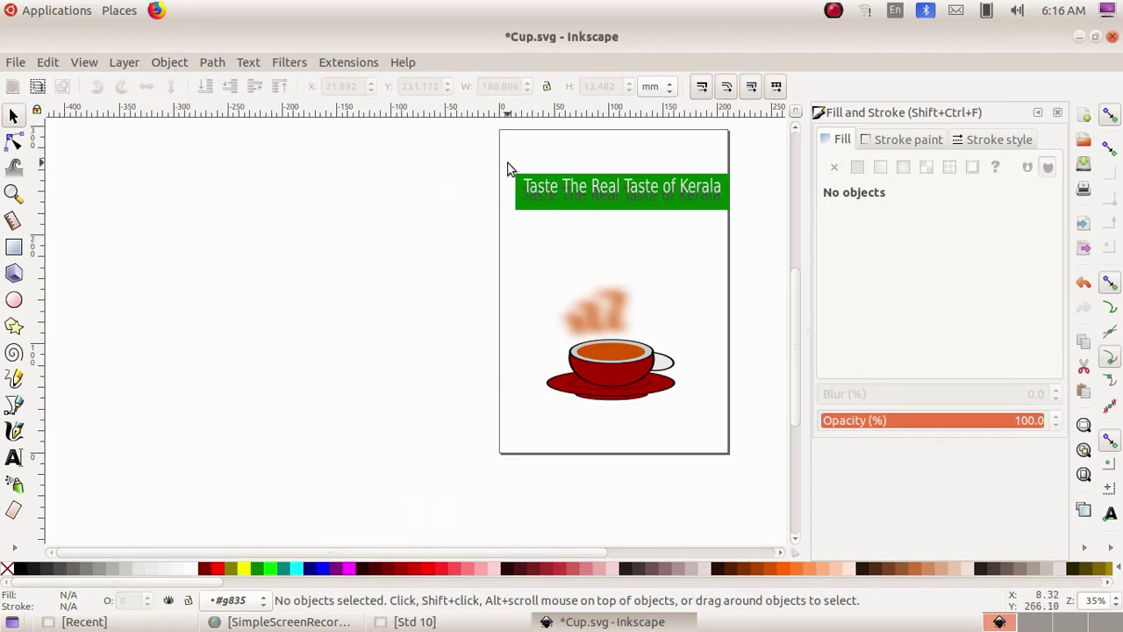
# Step: Group the banner with both slogan texts and move the group to the page bottom
pyautogui.moveTo(507, 161); pyautogui.dragTo(734, 218)
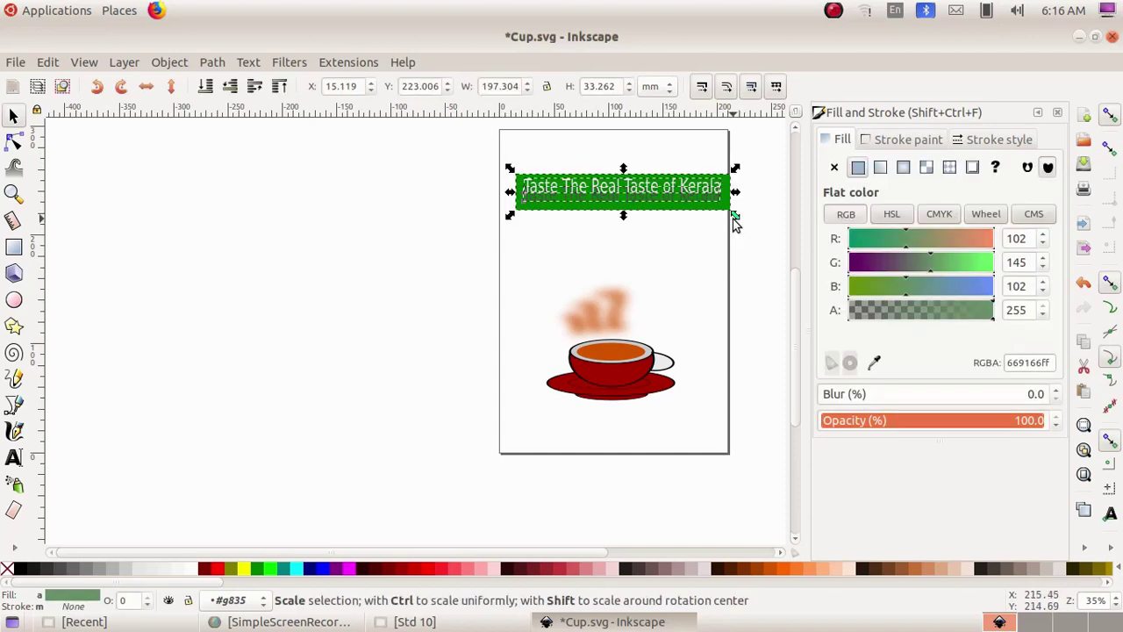
pyautogui.click(170, 63)
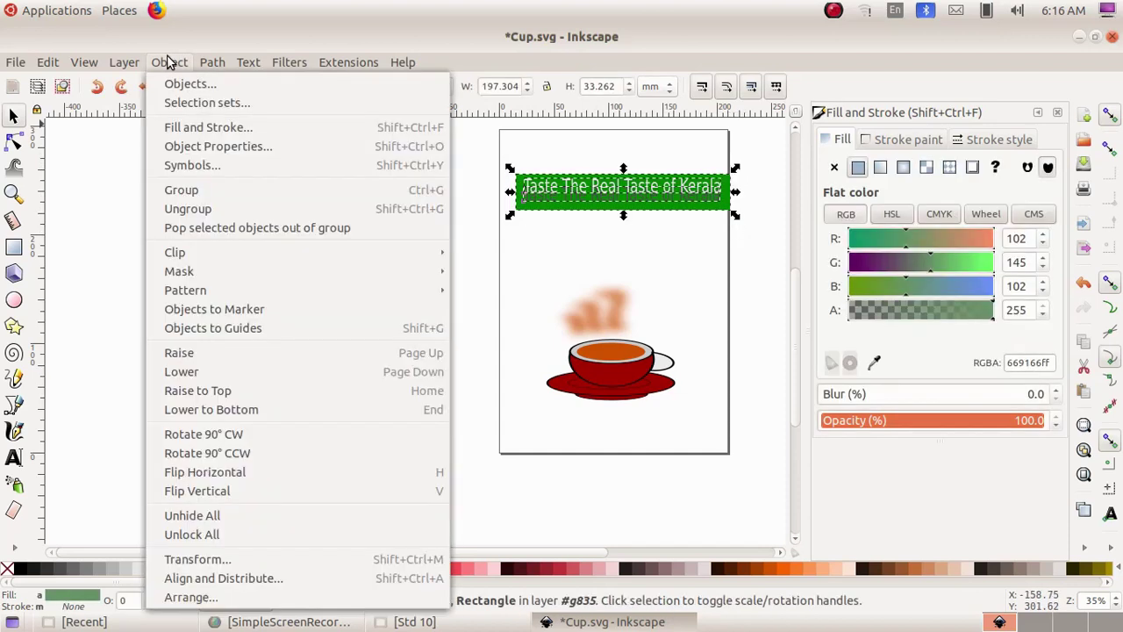
pyautogui.click(209, 192)
pyautogui.click(631, 226)
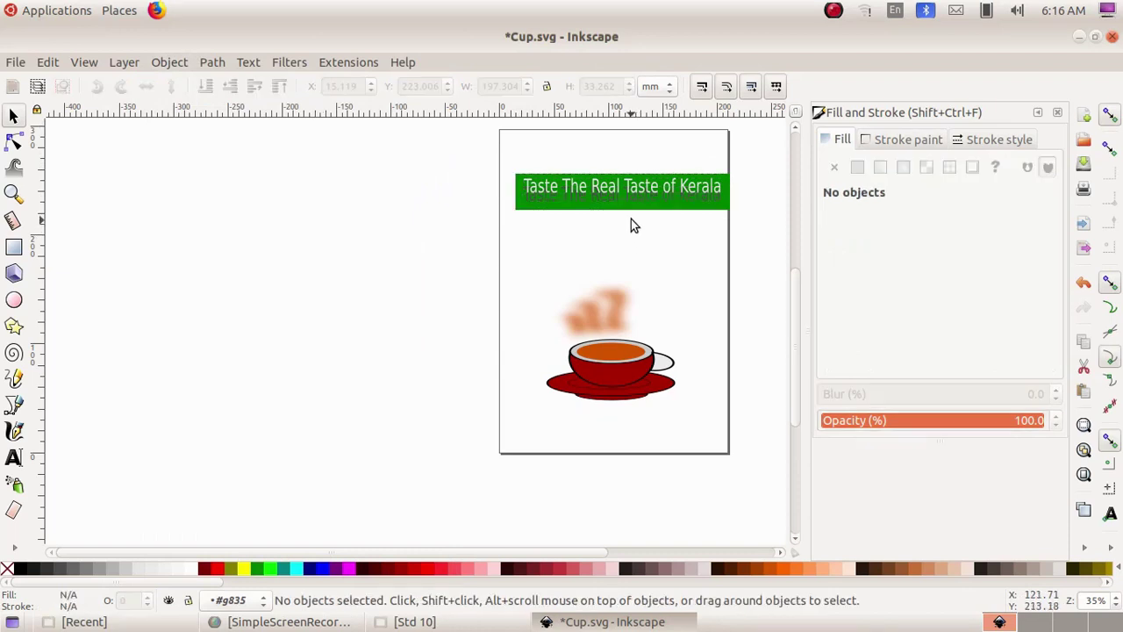
pyautogui.moveTo(637, 185); pyautogui.dragTo(637, 429)
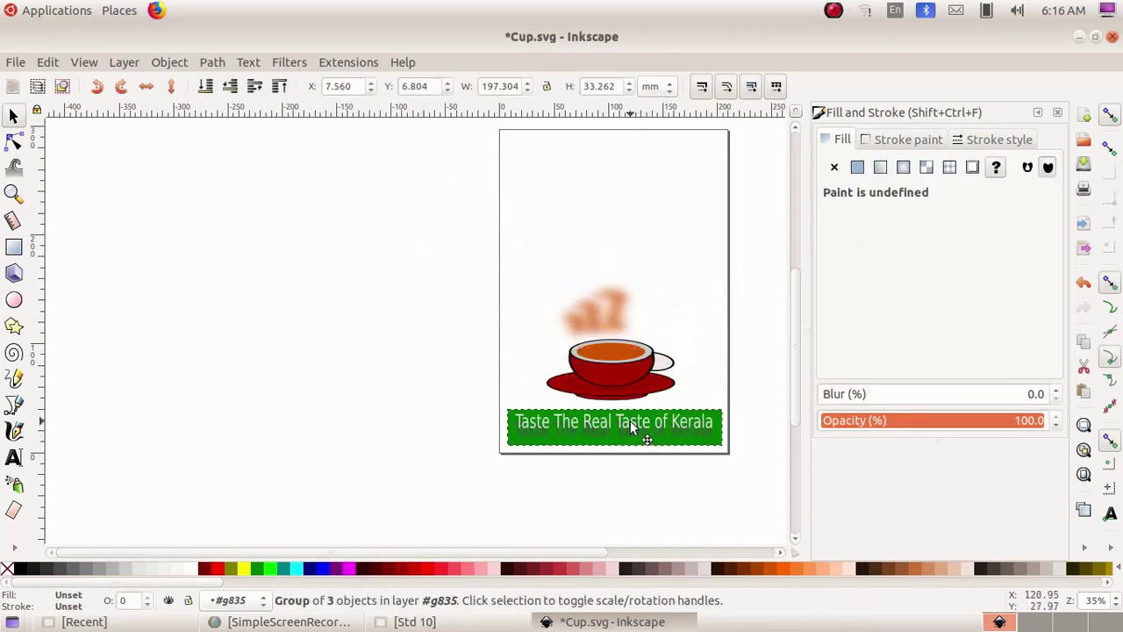
pyautogui.click(687, 265)
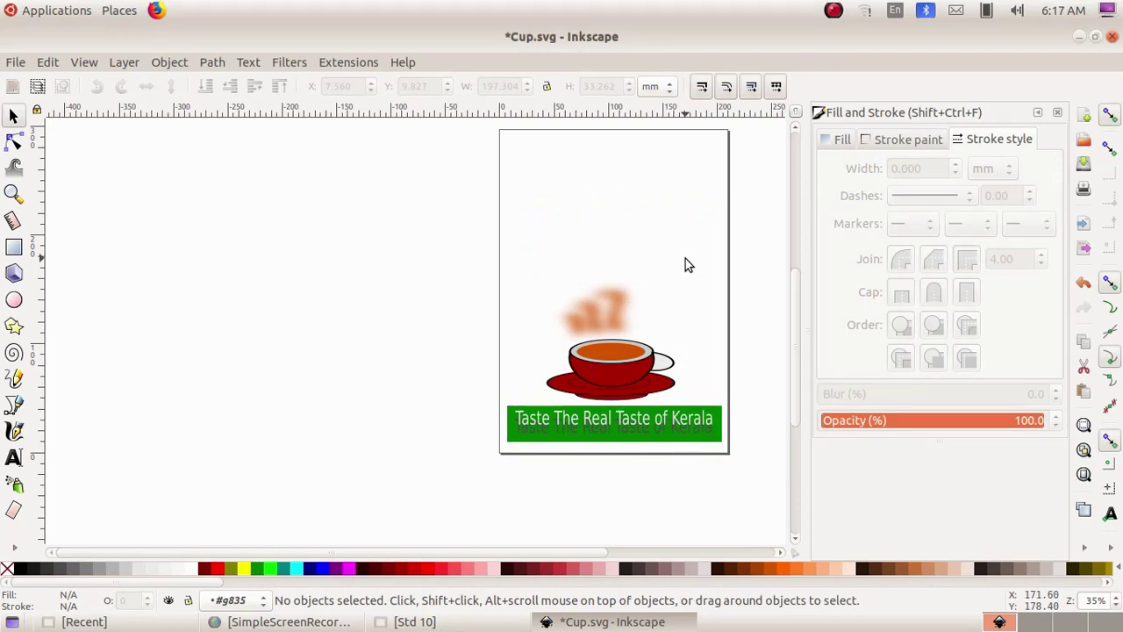
# Step: Draw a dark gray open arc, start 180° and end 0°, about 64.6 × 69.9 mm radii
pyautogui.click(14, 304)
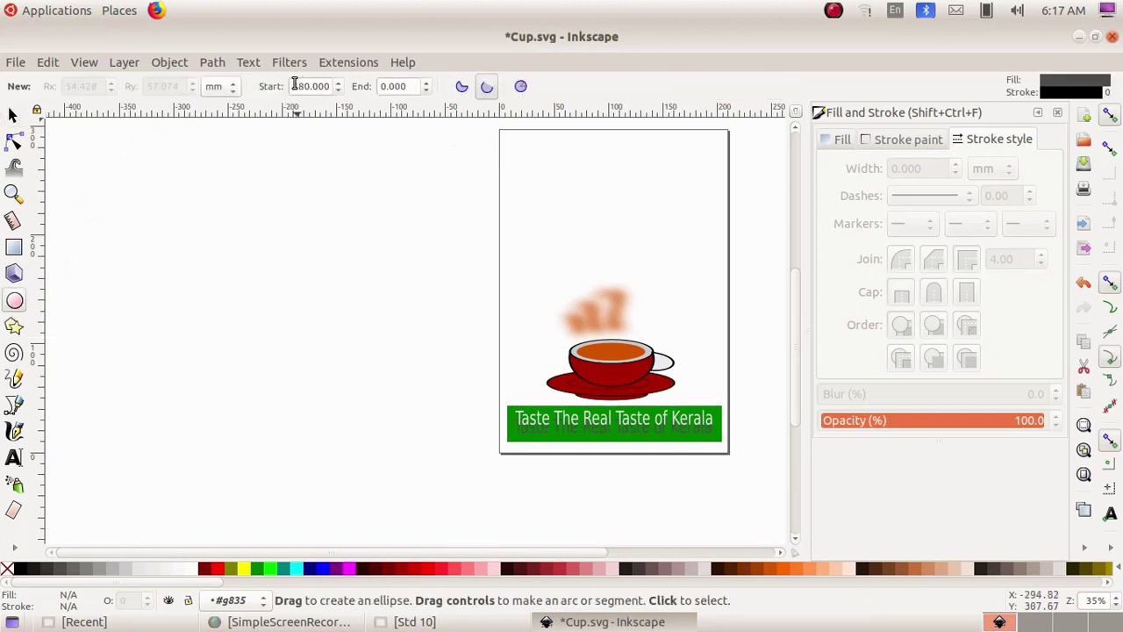
pyautogui.click(383, 86)
pyautogui.write('36')
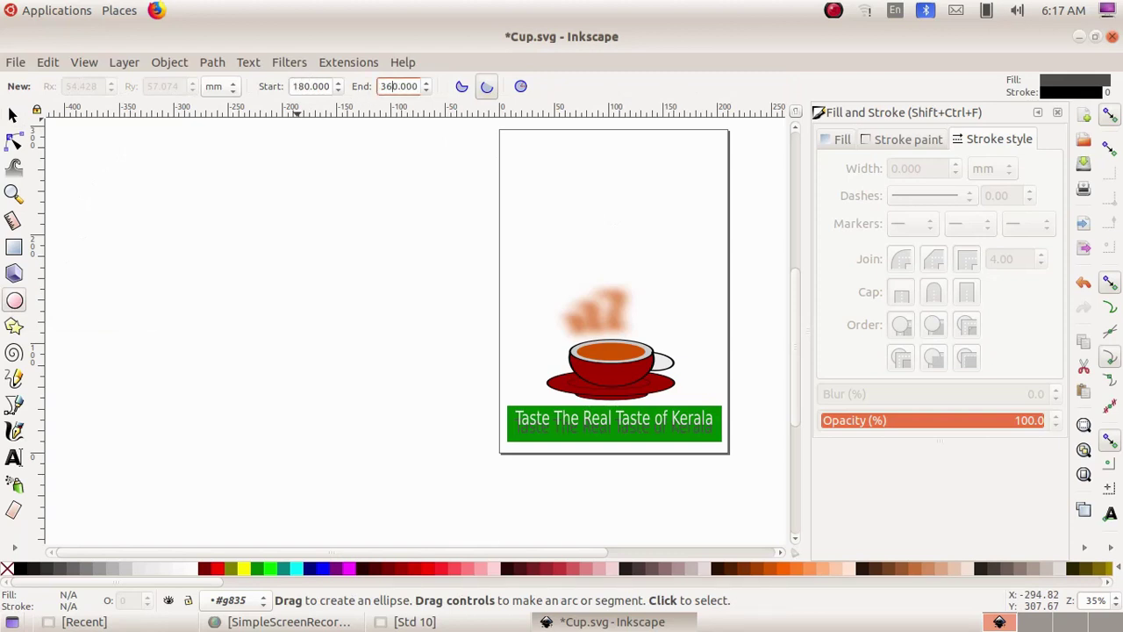
pyautogui.click(490, 92)
pyautogui.moveTo(547, 161)
pyautogui.mouseDown()
pyautogui.moveTo(652, 250)
pyautogui.moveTo(688, 312)
pyautogui.mouseUp()
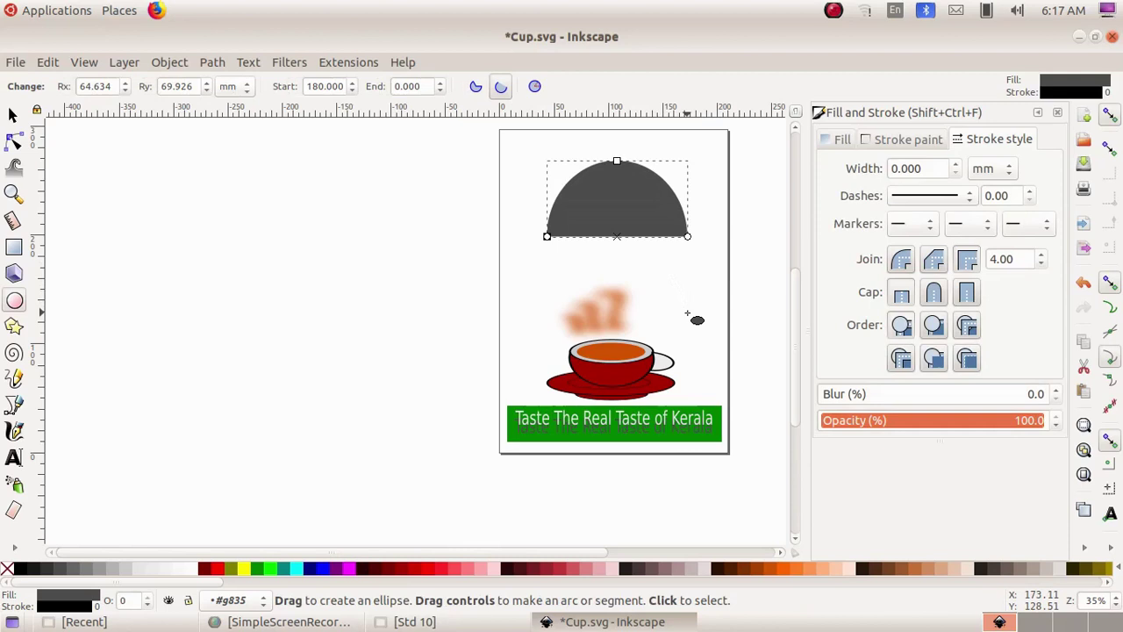
# Step: Add red 'KUDUMBASREE INITIATIVE' text between the half-circle and the cup
pyautogui.click(13, 459)
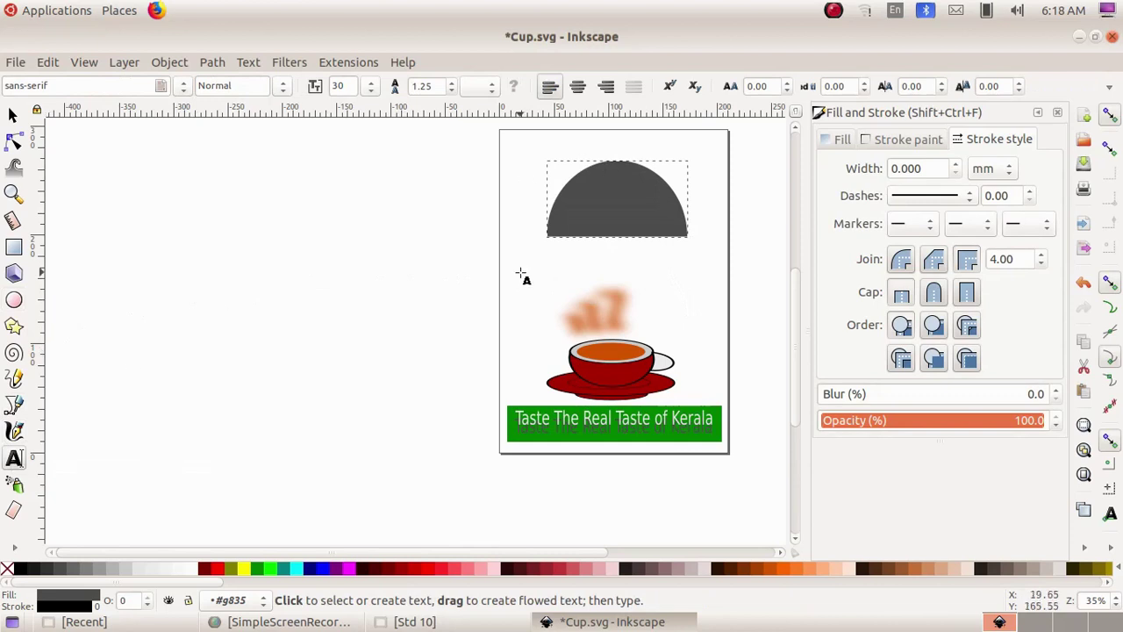
pyautogui.click(520, 272)
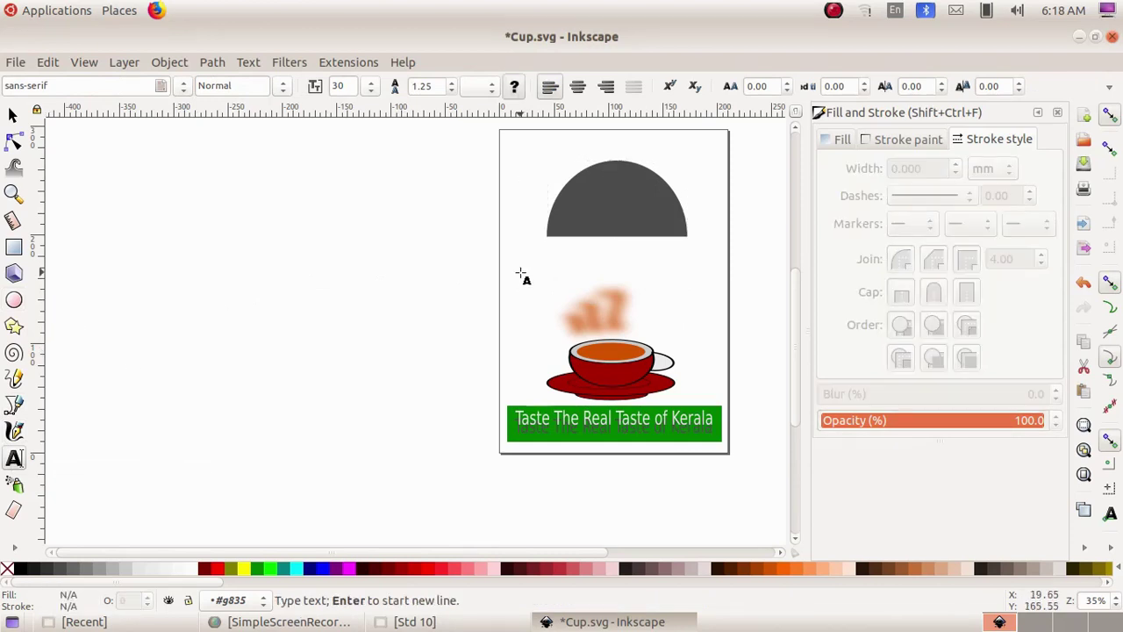
pyautogui.write('Te')
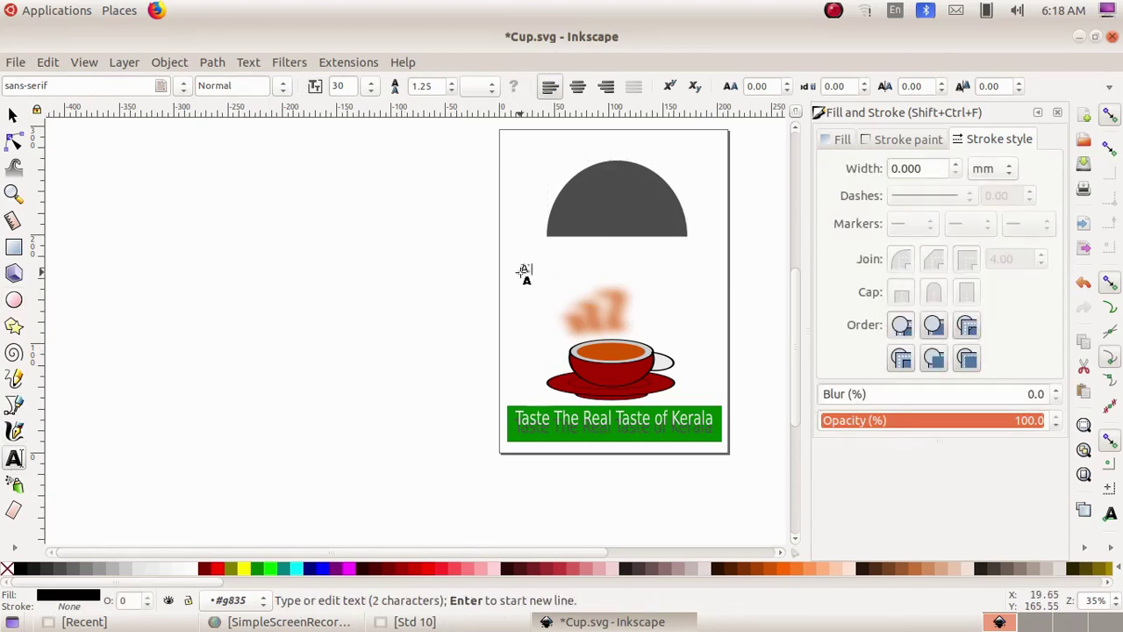
pyautogui.write('KUDUMBASREE INITIATIVE')
pyautogui.press('Escape')
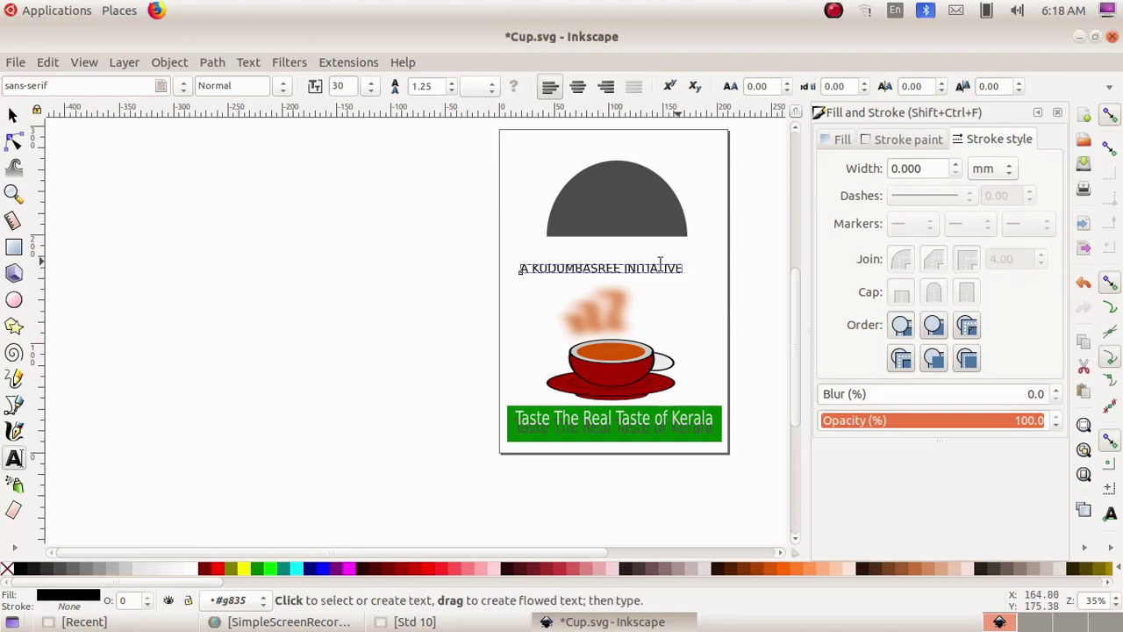
pyautogui.click(216, 572)
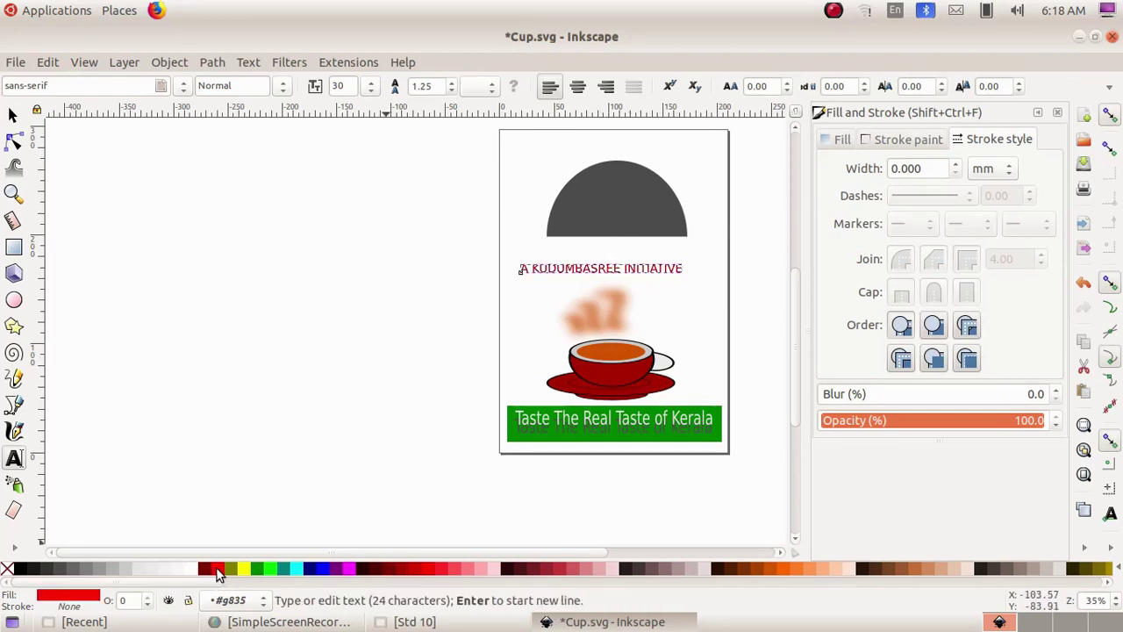
# Step: Select the half-circle together with the red text
pyautogui.click(14, 117)
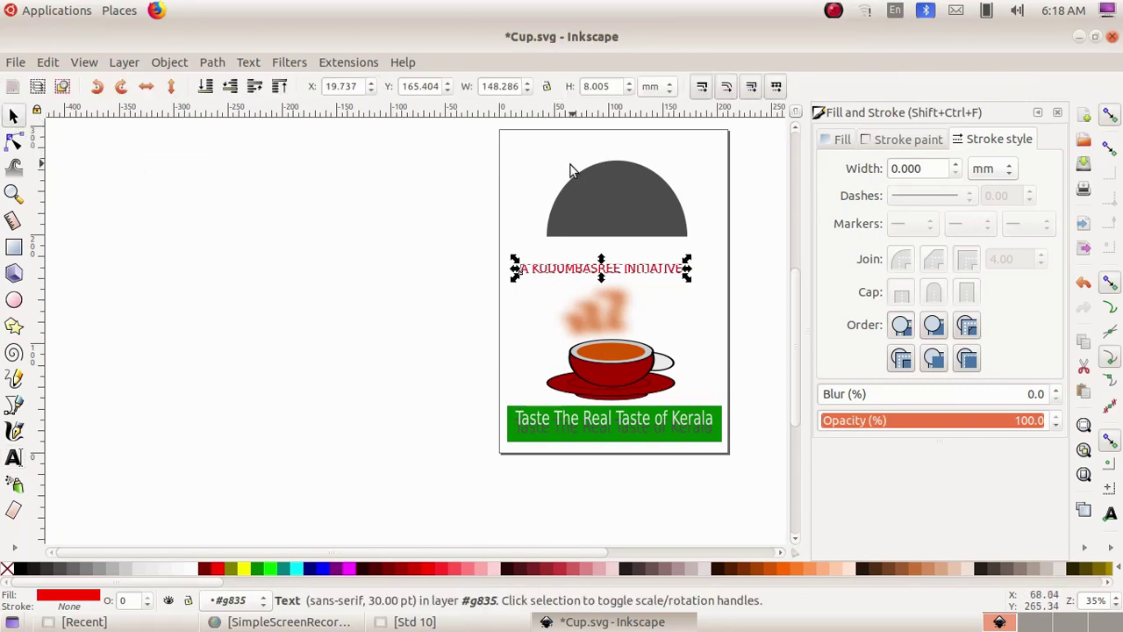
pyautogui.click(508, 167)
pyautogui.moveTo(506, 161); pyautogui.dragTo(713, 287)
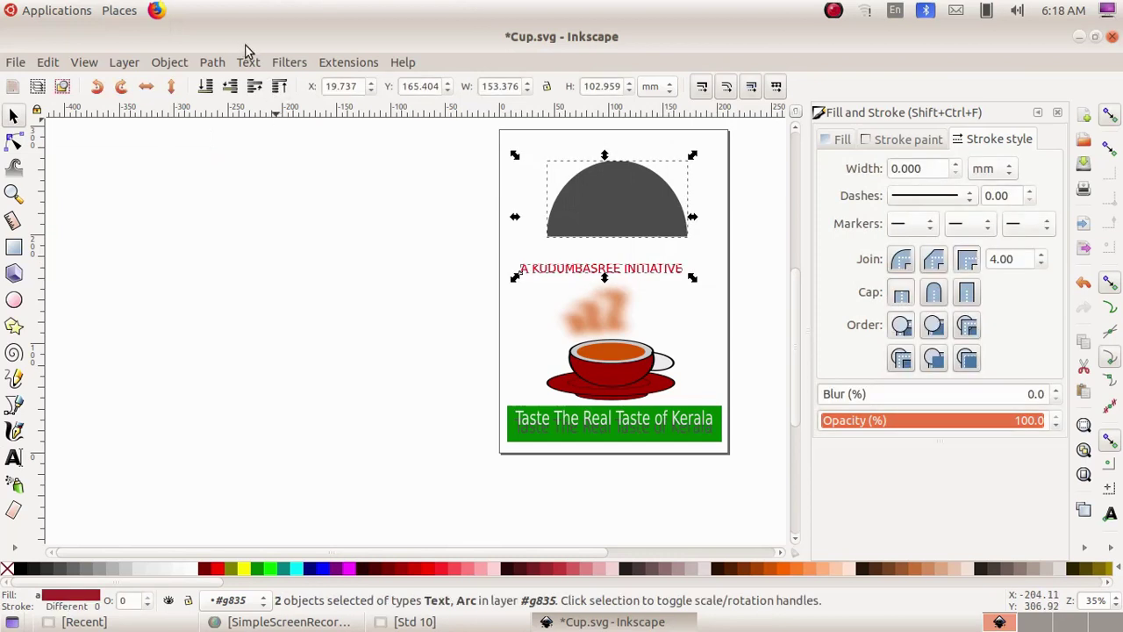
pyautogui.click(248, 62)
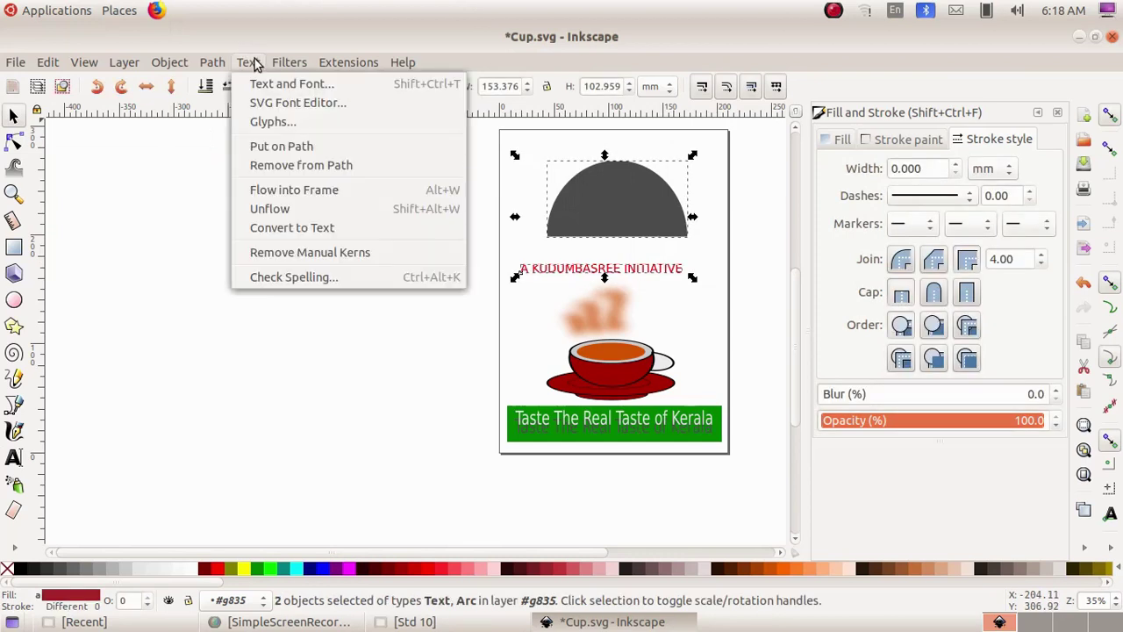
# Step: Put the red text on the half-circle path and insert 'A ' at its start
pyautogui.click(273, 146)
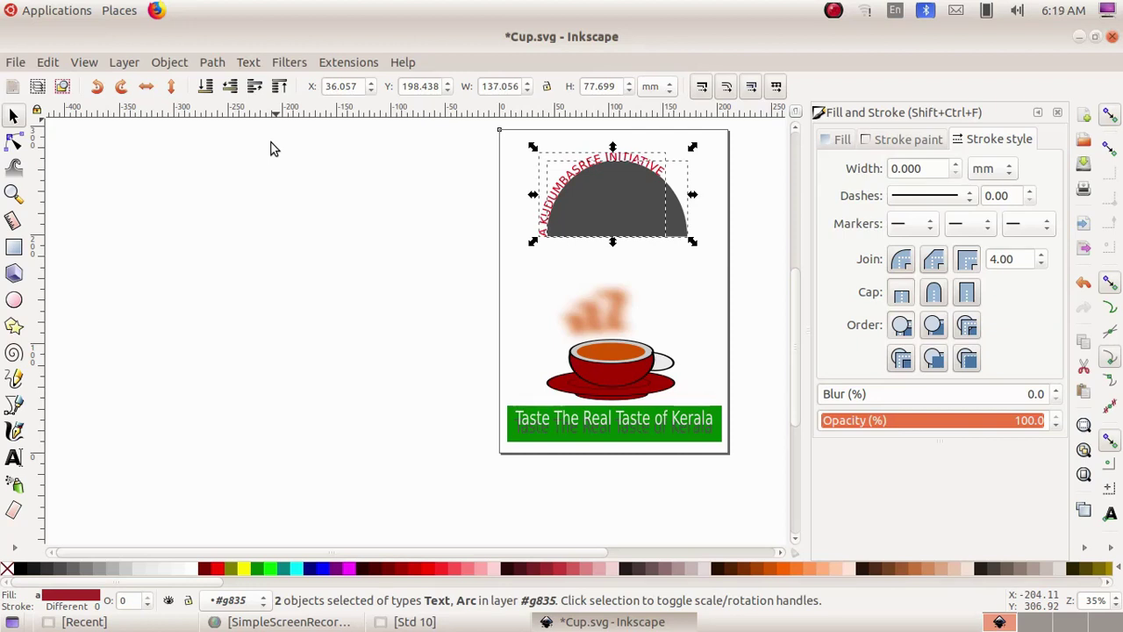
pyautogui.click(15, 461)
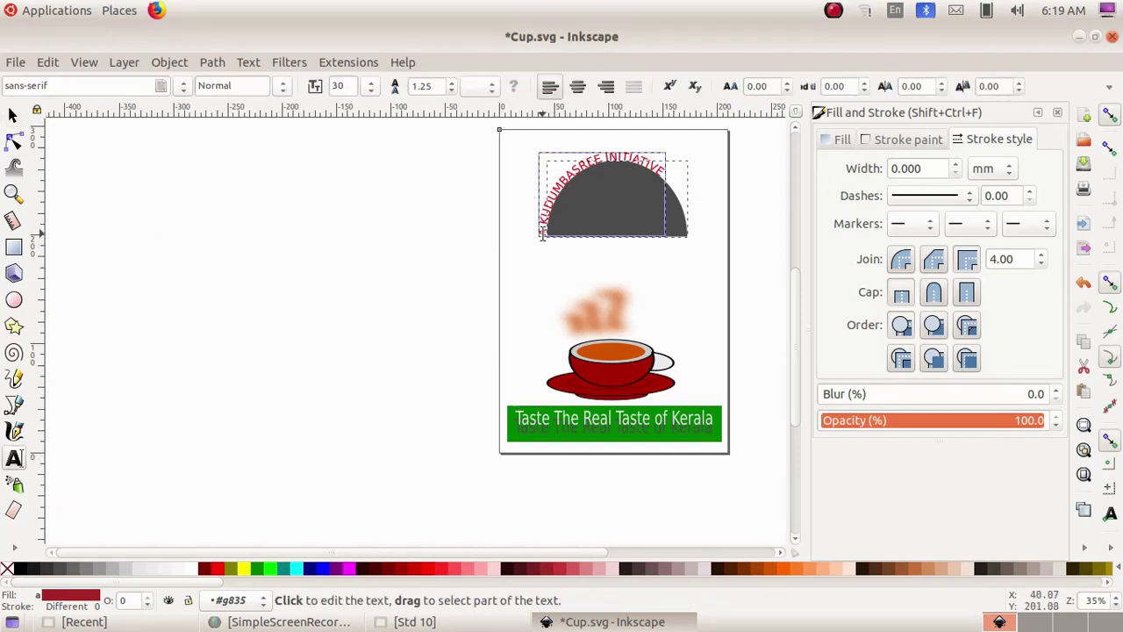
pyautogui.click(541, 233)
pyautogui.write('A')
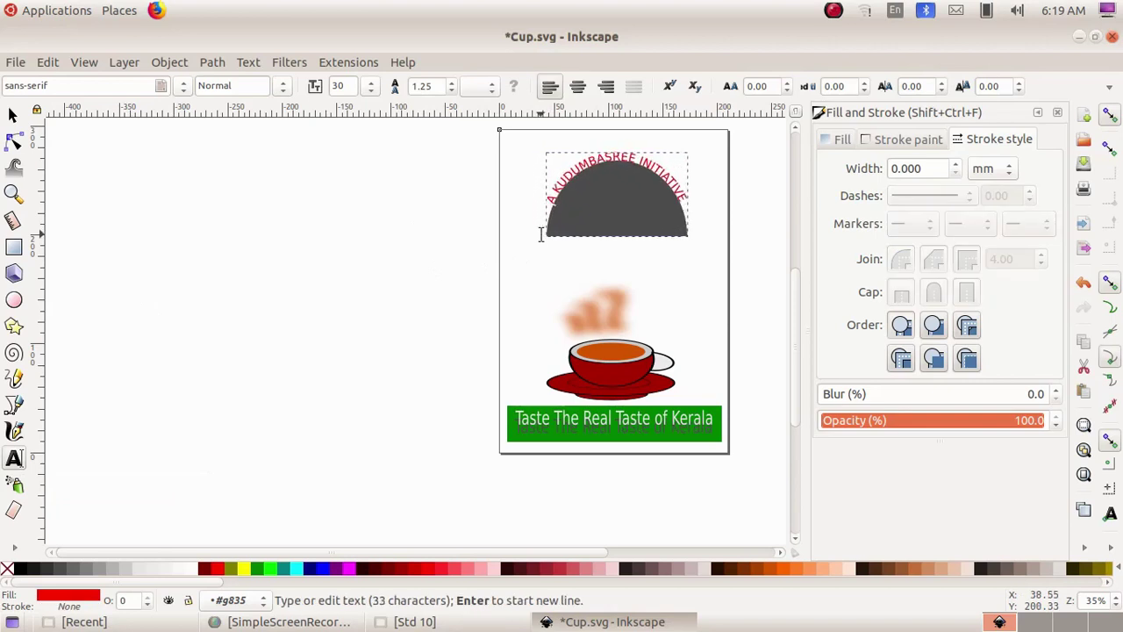
pyautogui.press('Escape')
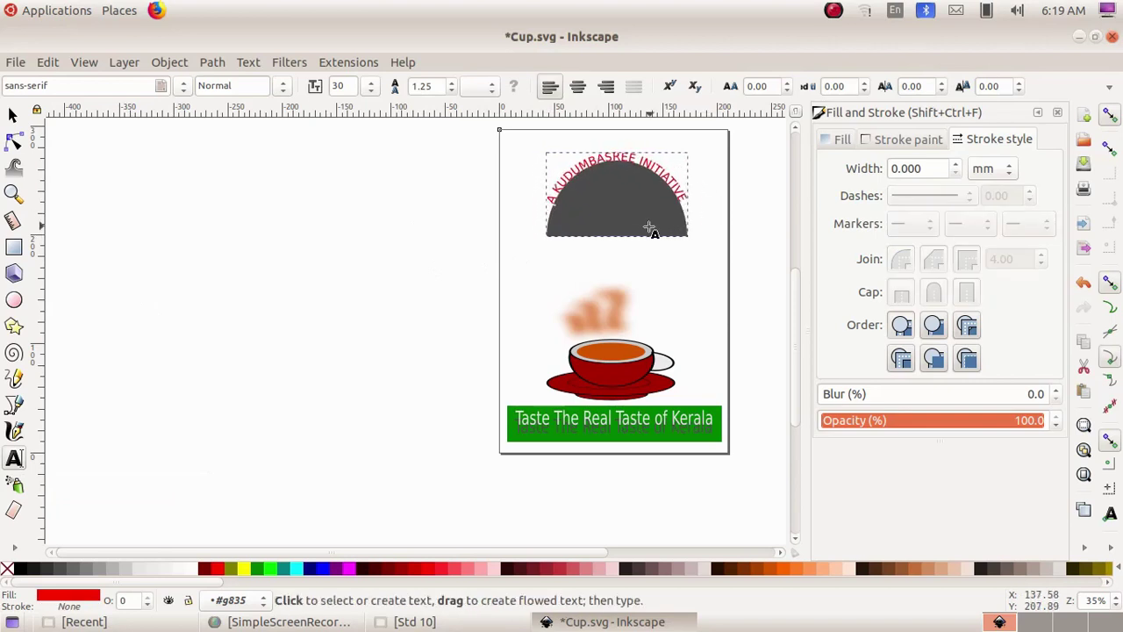
pyautogui.click(12, 116)
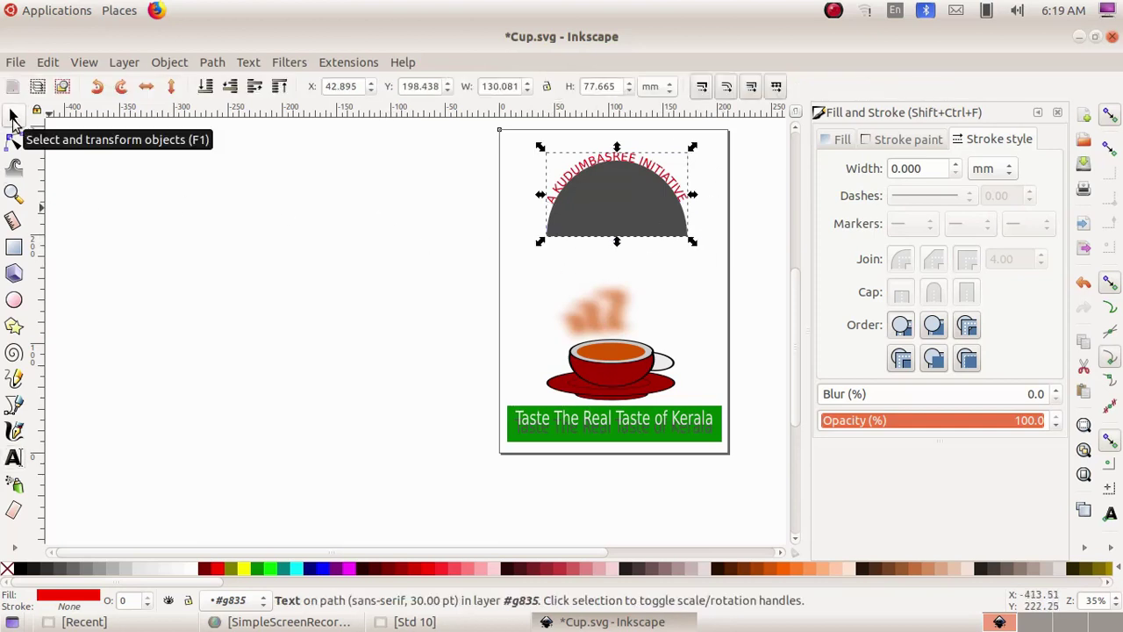
# Step: Set the half-circle's fill to none and slightly enlarge the arched text
pyautogui.click(622, 220)
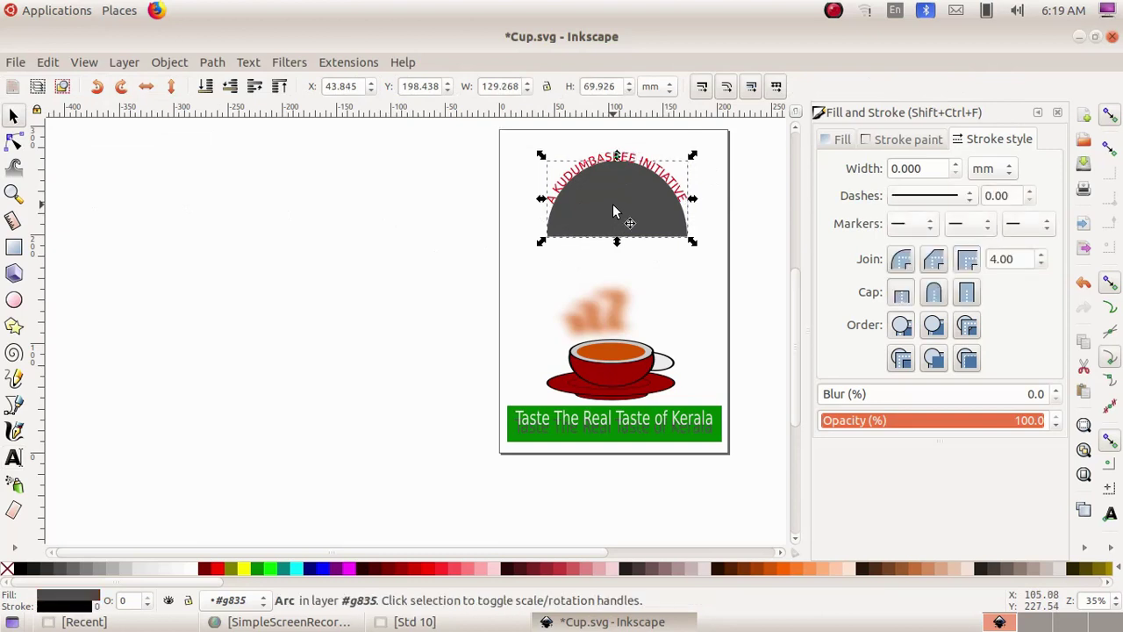
pyautogui.click(836, 140)
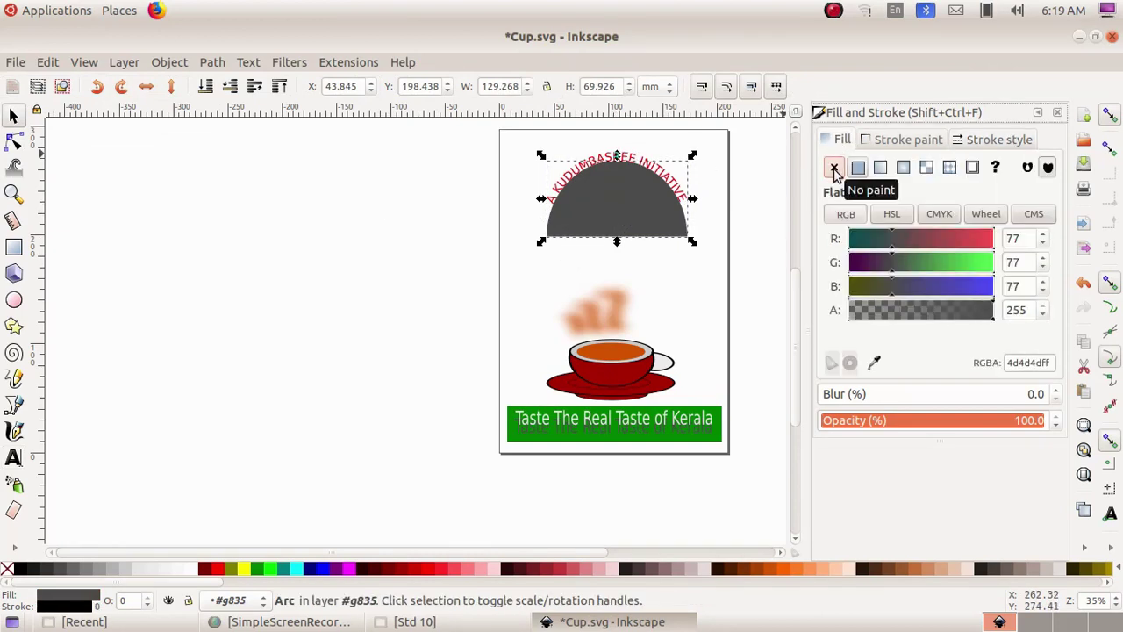
pyautogui.click(834, 168)
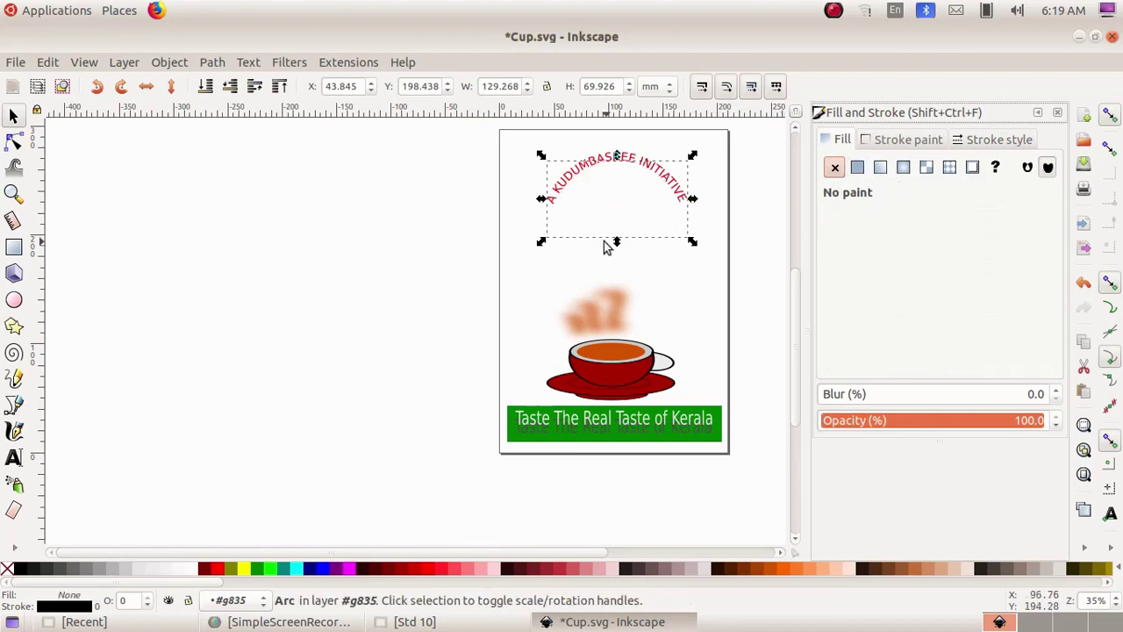
pyautogui.moveTo(693, 200); pyautogui.dragTo(696, 193)
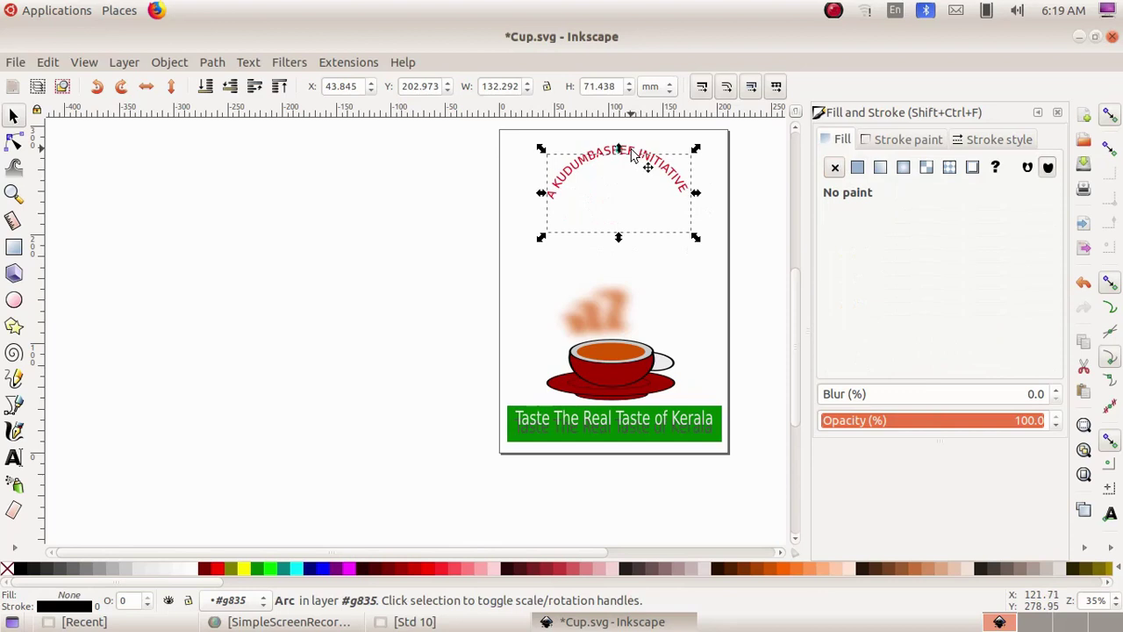
# Step: Move the arched text down over the cup, enlarge it, and narrow the banner group to 179 mm
pyautogui.click(633, 155)
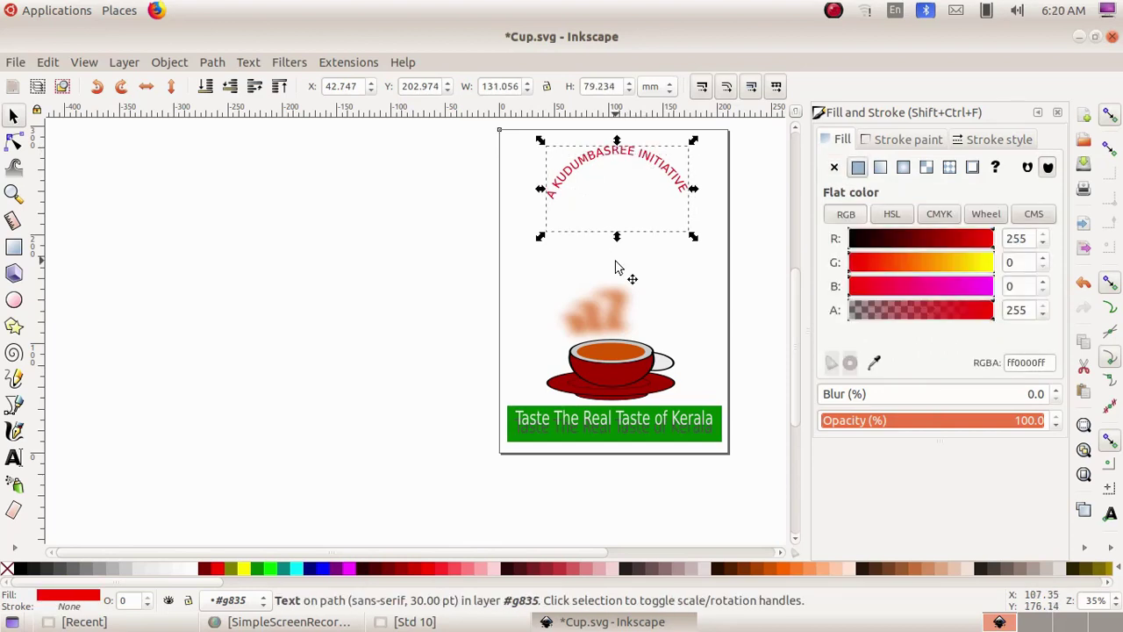
pyautogui.moveTo(635, 180)
pyautogui.mouseDown()
pyautogui.moveTo(608, 283)
pyautogui.moveTo(602, 263)
pyautogui.mouseUp()
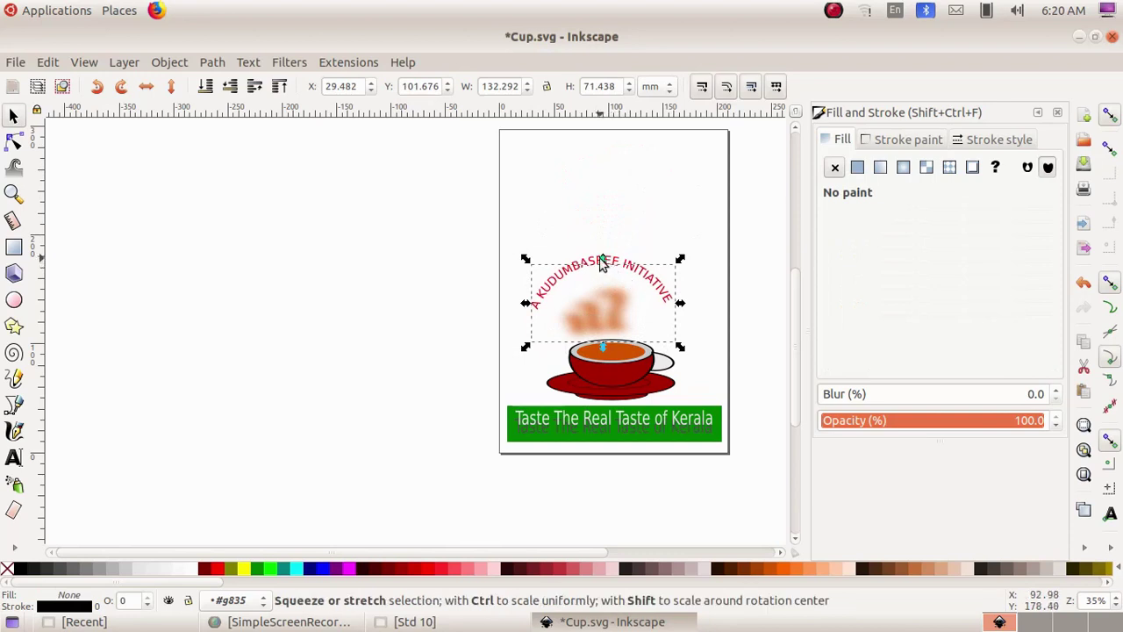
pyautogui.click(602, 263)
pyautogui.click(899, 139)
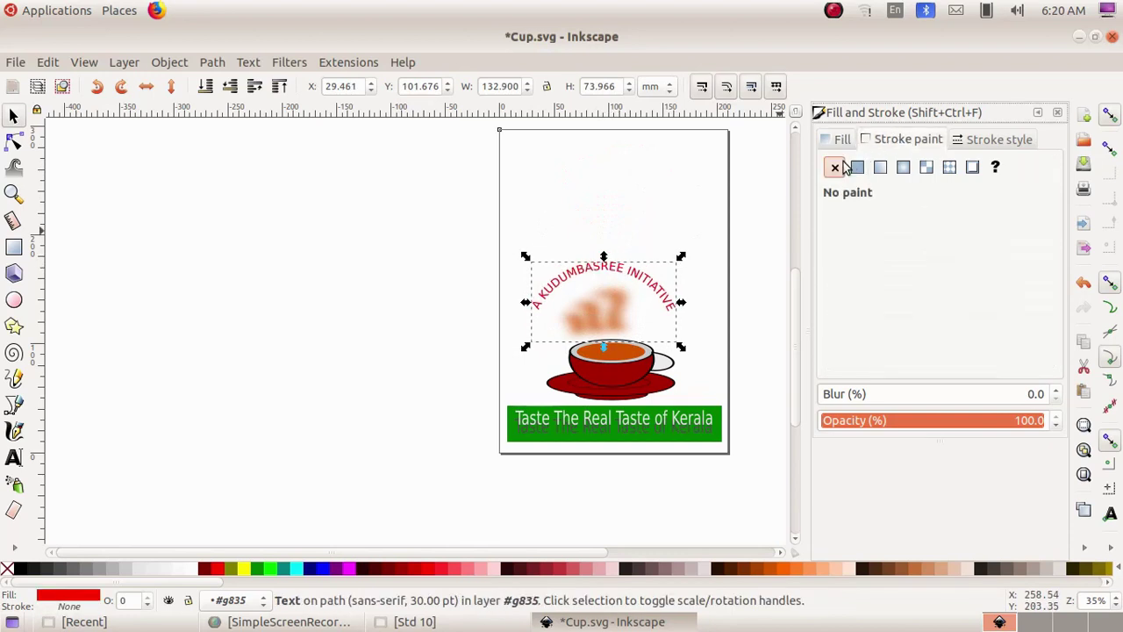
pyautogui.moveTo(681, 347); pyautogui.dragTo(693, 412)
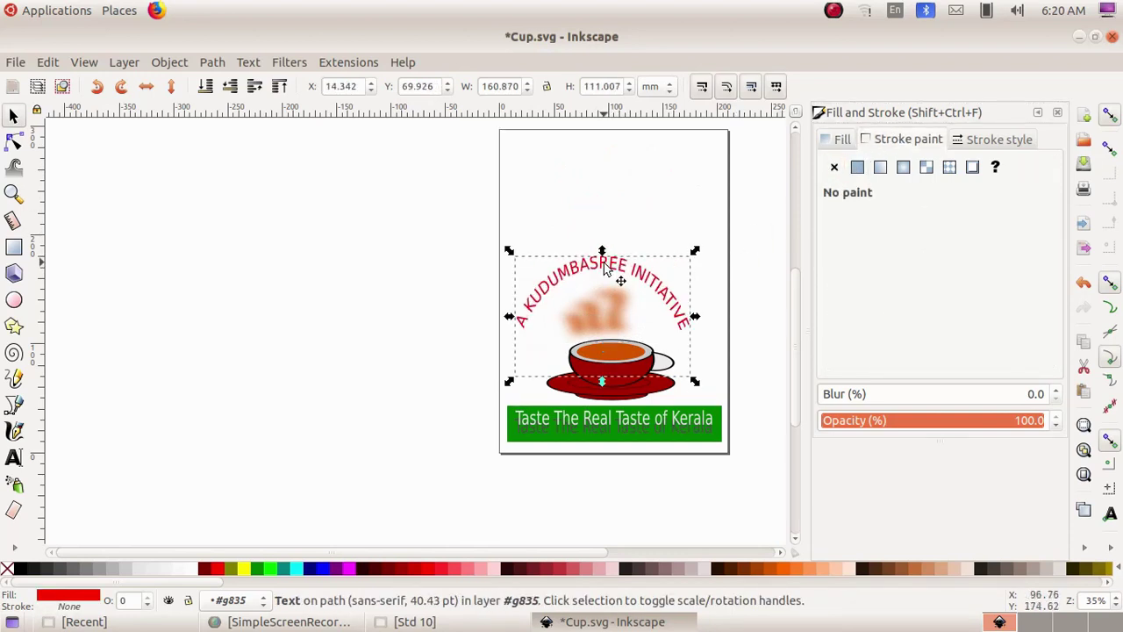
pyautogui.click(692, 426)
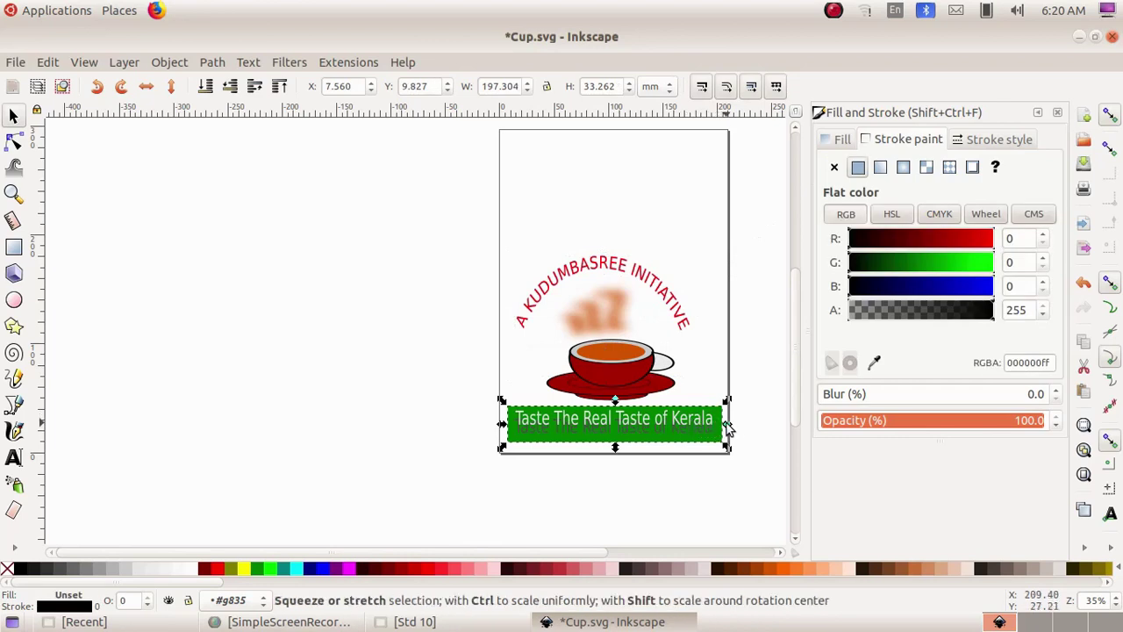
pyautogui.moveTo(726, 428); pyautogui.dragTo(709, 426)
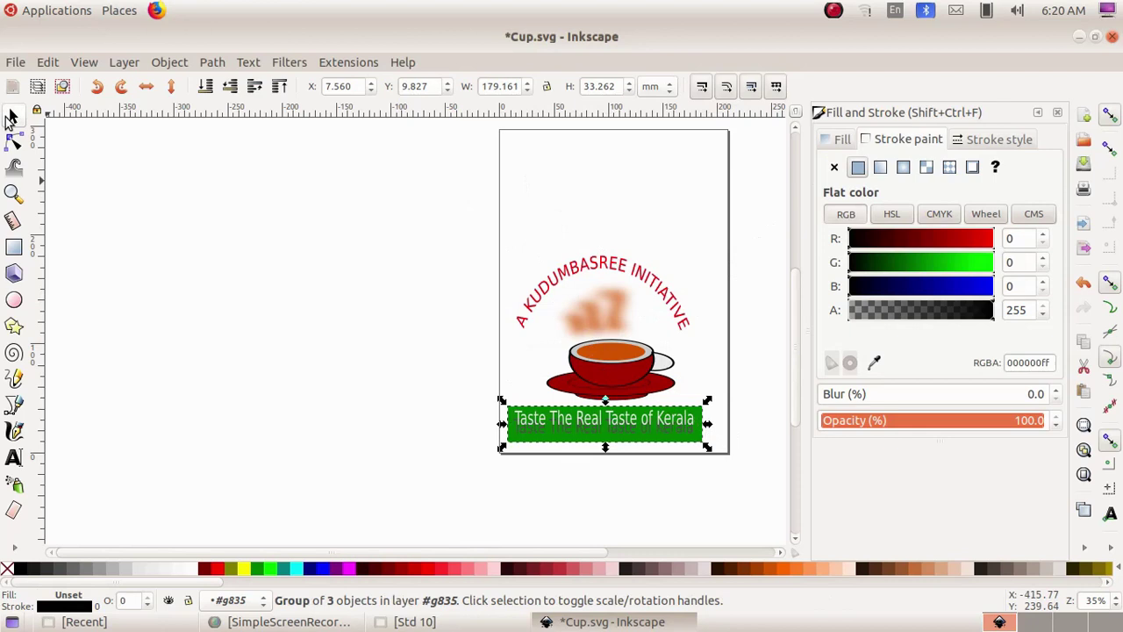
# Step: Group the arched text, steam, cup and banner into one 4-object group
pyautogui.click(13, 116)
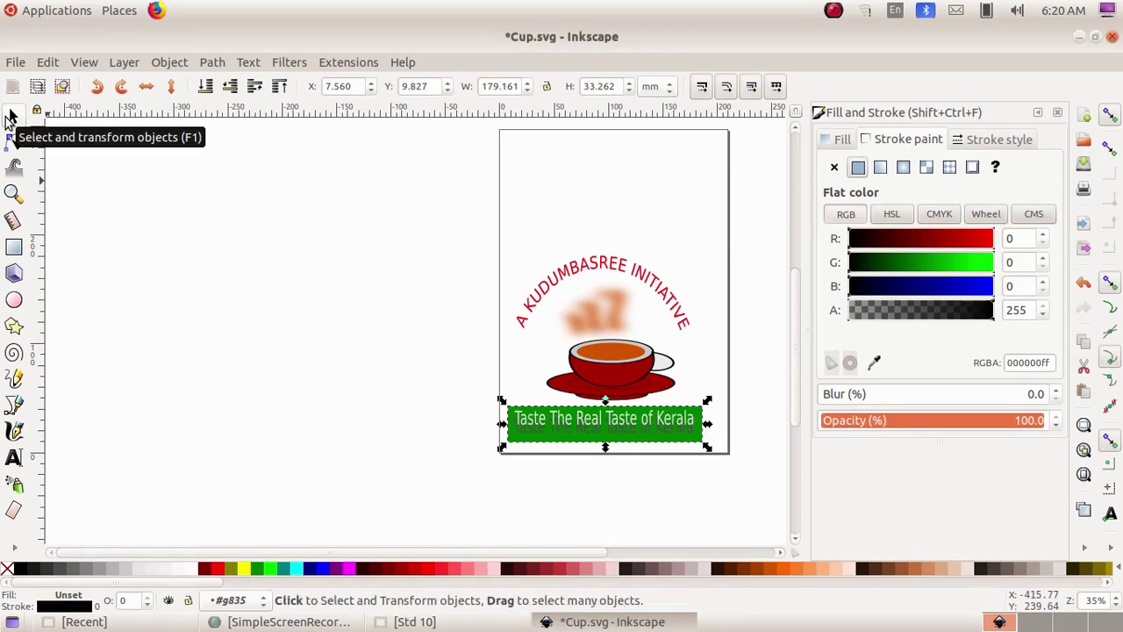
pyautogui.moveTo(491, 240)
pyautogui.mouseDown()
pyautogui.moveTo(617, 405)
pyautogui.moveTo(693, 461)
pyautogui.moveTo(727, 458)
pyautogui.mouseUp()
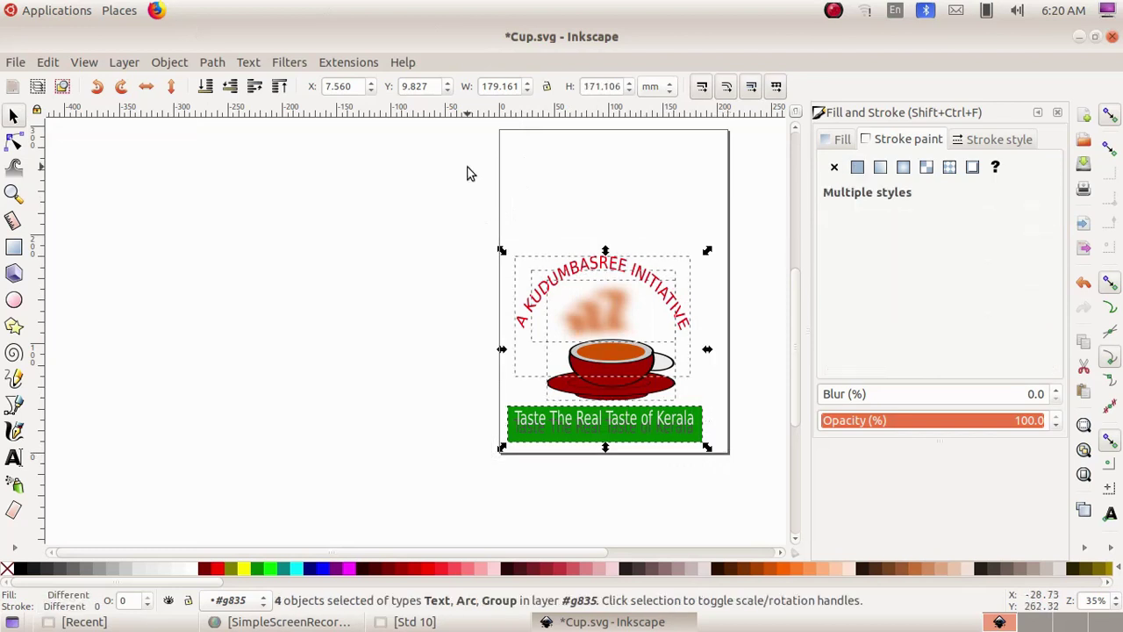
pyautogui.click(167, 63)
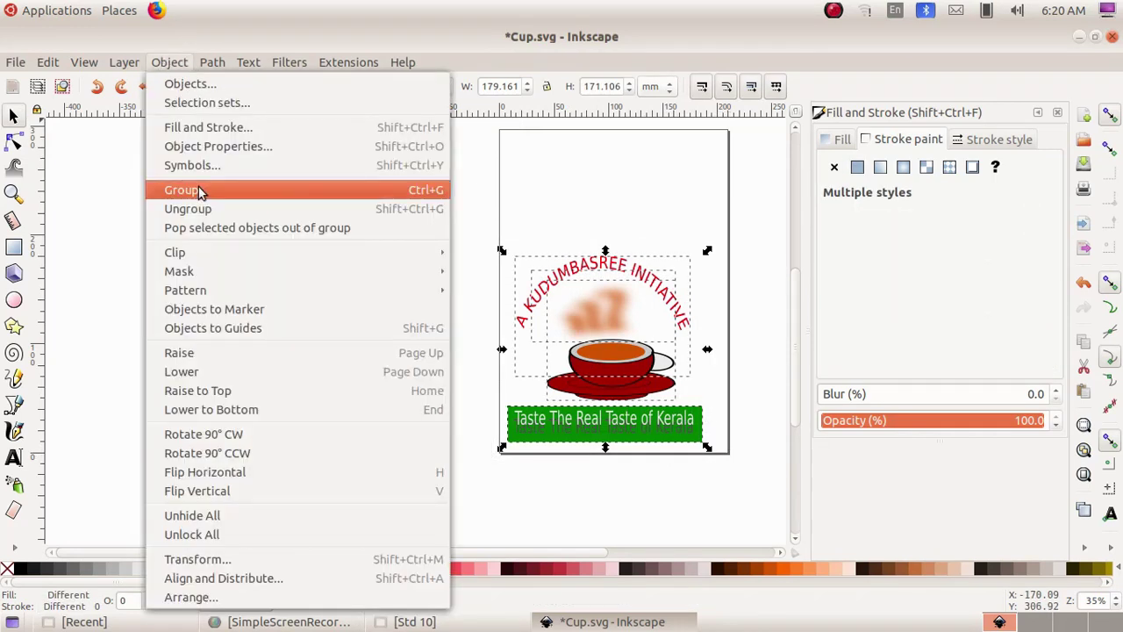
pyautogui.click(198, 189)
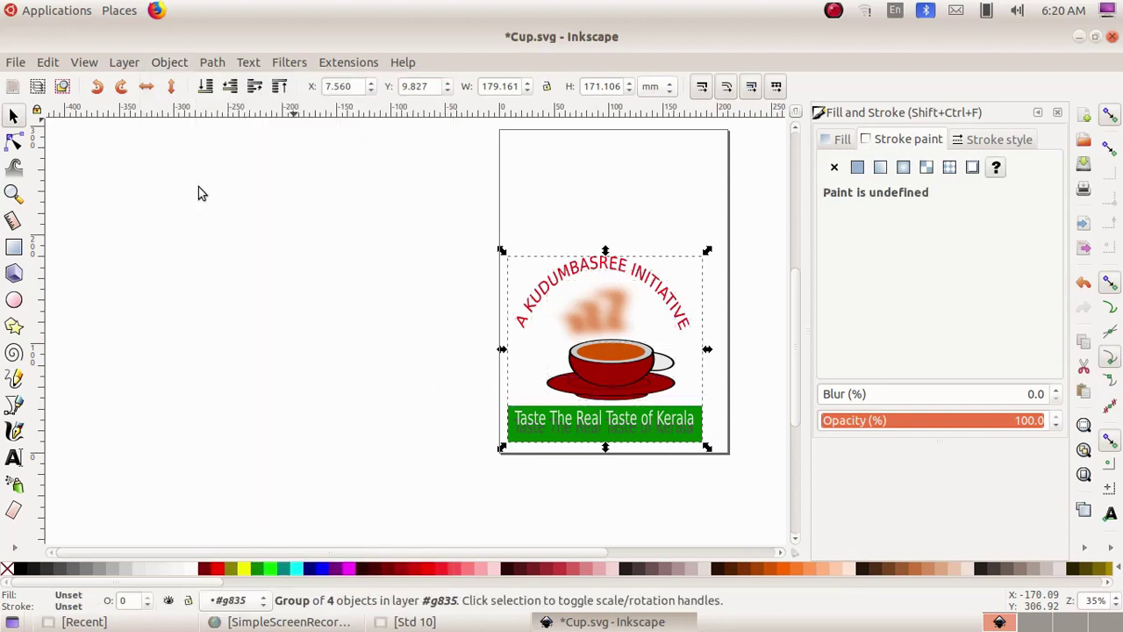
pyautogui.click(720, 296)
# Step: Shift the logo group slightly up the page
pyautogui.click(630, 371)
pyautogui.moveTo(630, 369)
pyautogui.mouseDown()
pyautogui.moveTo(643, 249)
pyautogui.moveTo(636, 352)
pyautogui.mouseUp()
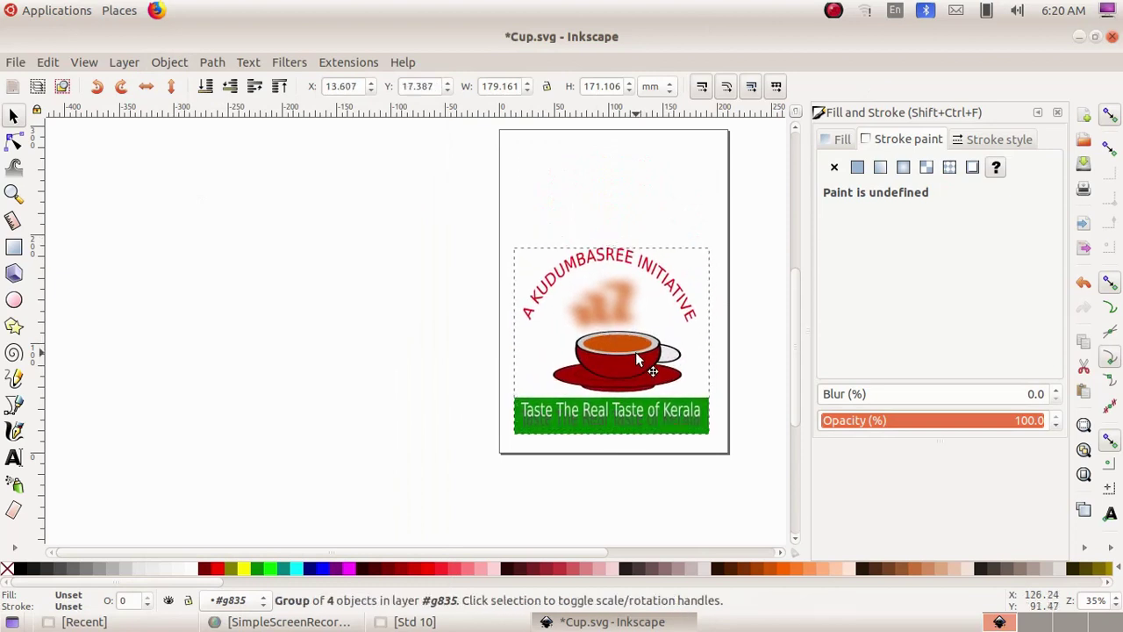
pyautogui.click(575, 198)
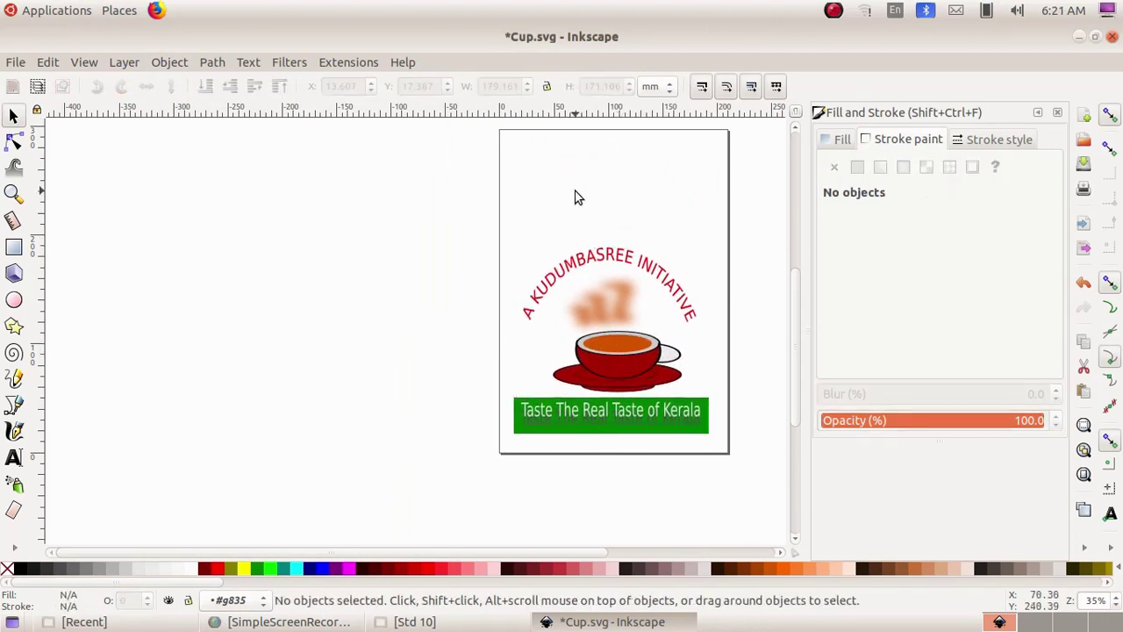
# Step: Draw a 2.5% Gray rectangle over the lower part of the page
pyautogui.click(14, 250)
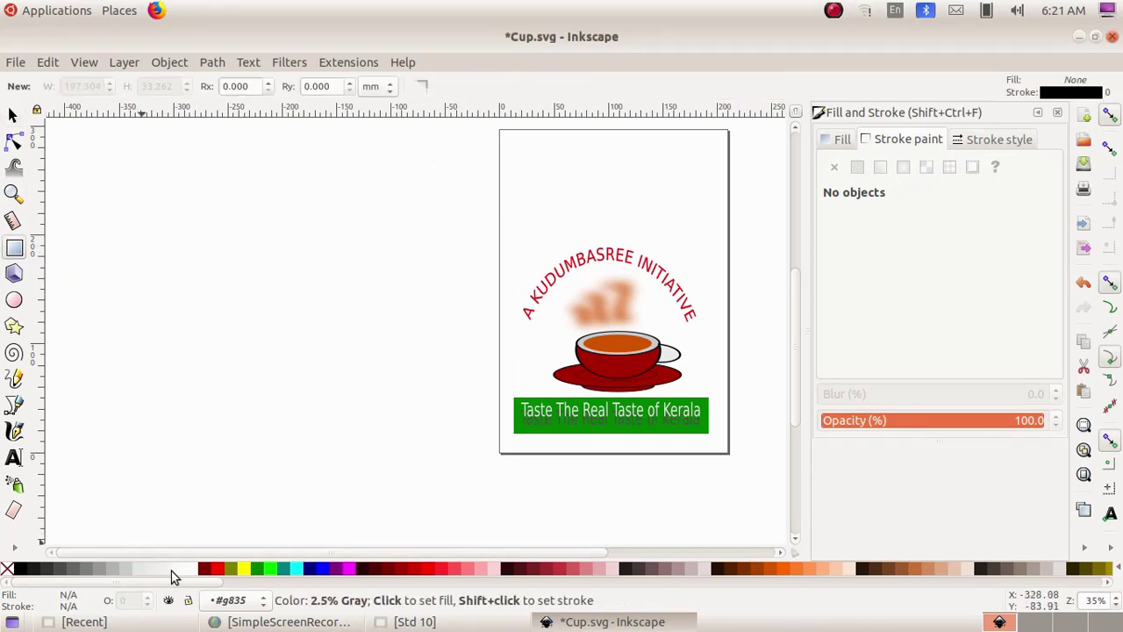
pyautogui.click(176, 576)
pyautogui.moveTo(497, 236)
pyautogui.mouseDown()
pyautogui.moveTo(661, 432)
pyautogui.moveTo(725, 443)
pyautogui.mouseUp()
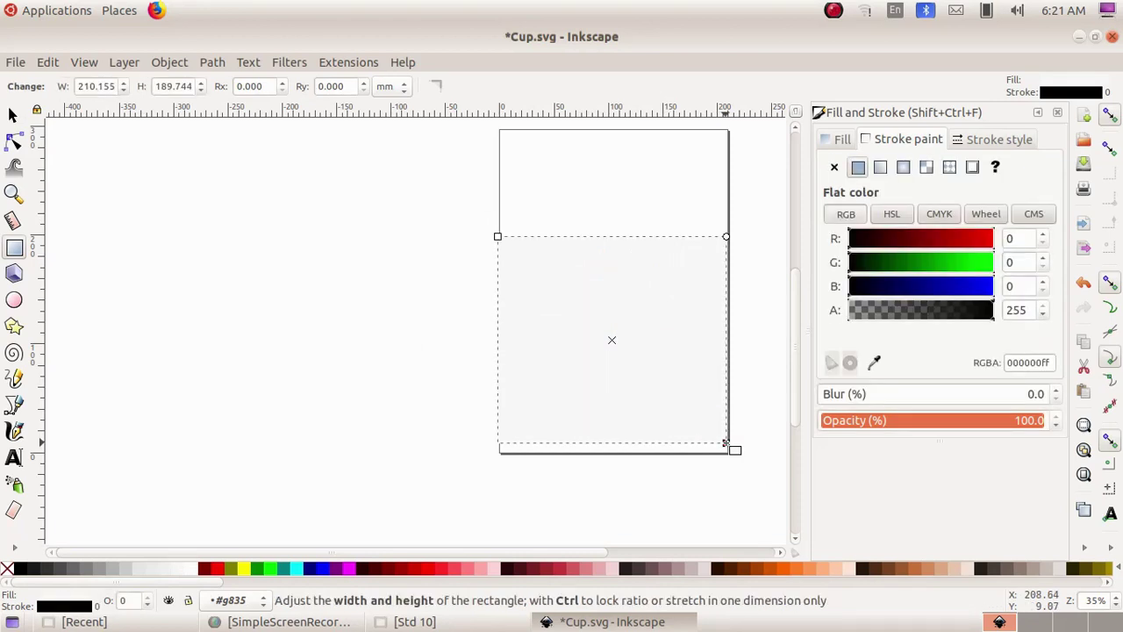
# Step: Lower the grey rectangle to the bottom so it sits behind the cup logo
pyautogui.click(170, 62)
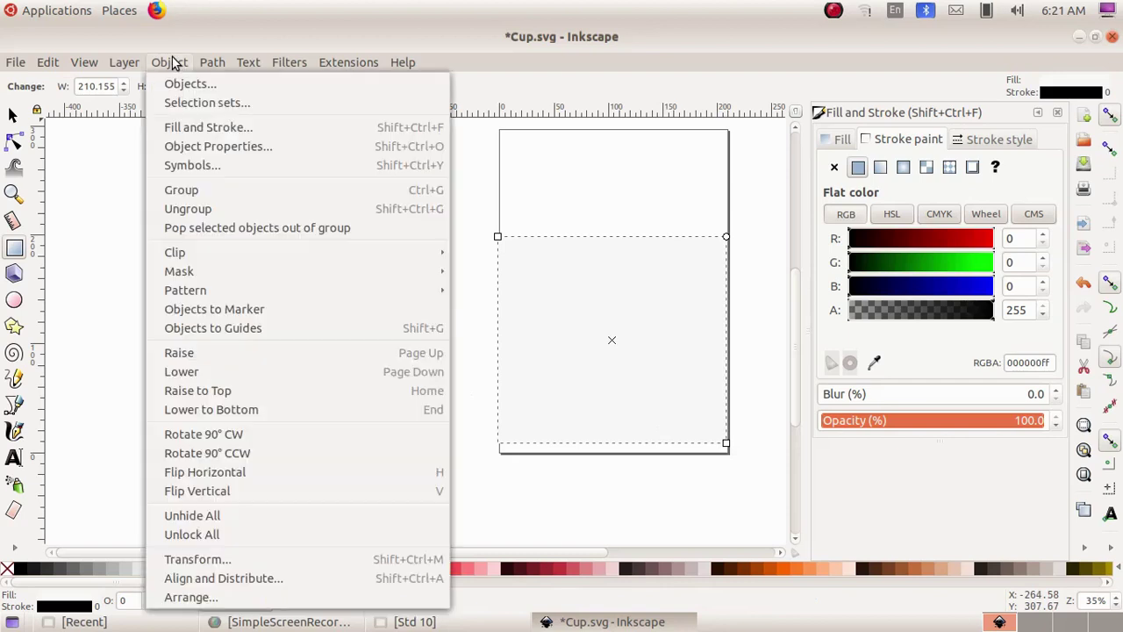
pyautogui.click(237, 418)
pyautogui.click(614, 204)
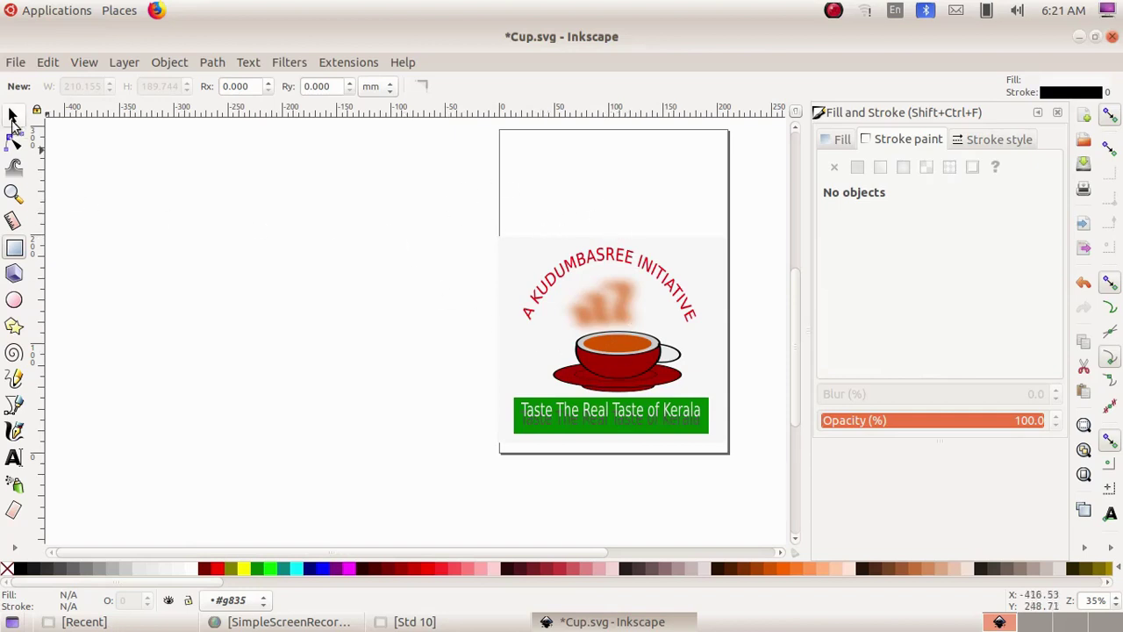
# Step: Select the cup logo and its grey rectangle together and group them into one object
pyautogui.click(13, 116)
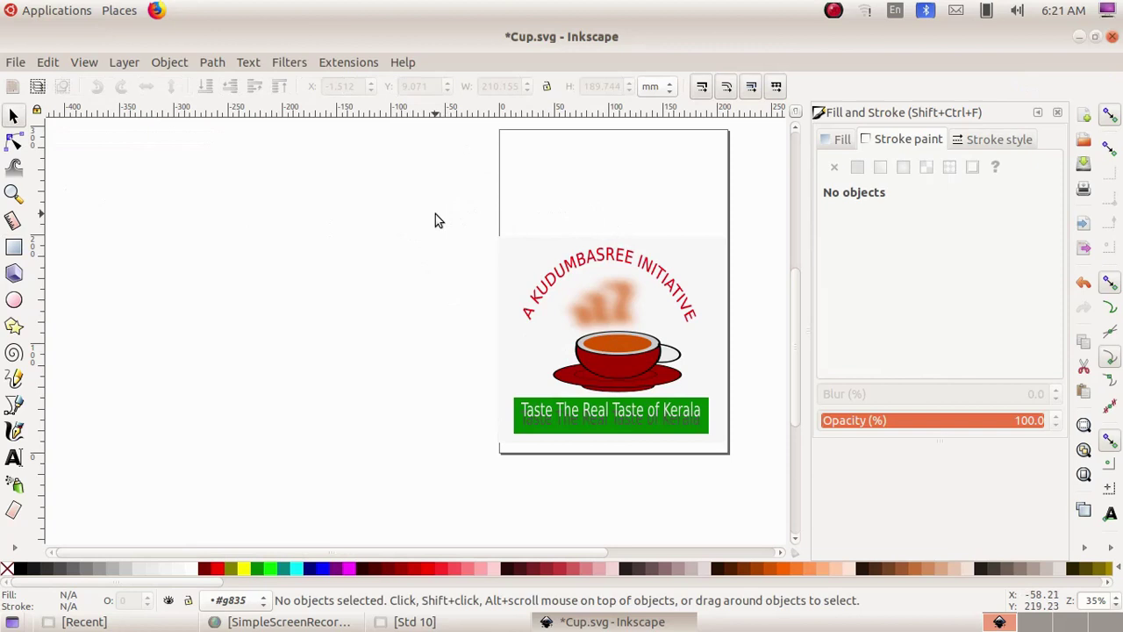
pyautogui.moveTo(487, 208); pyautogui.dragTo(730, 448)
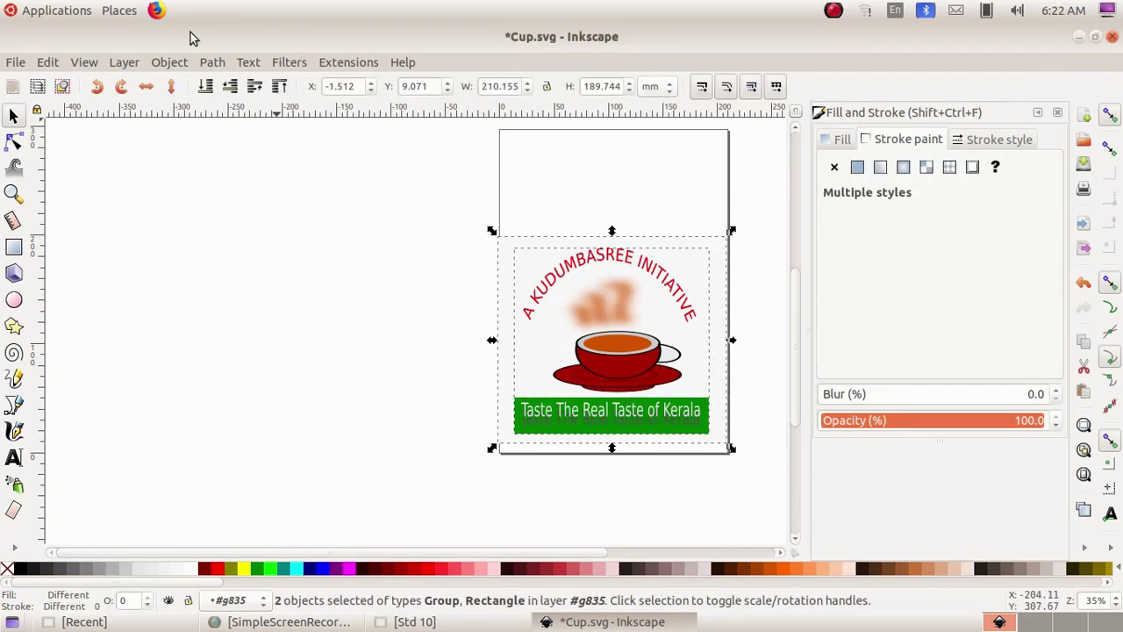
pyautogui.click(160, 64)
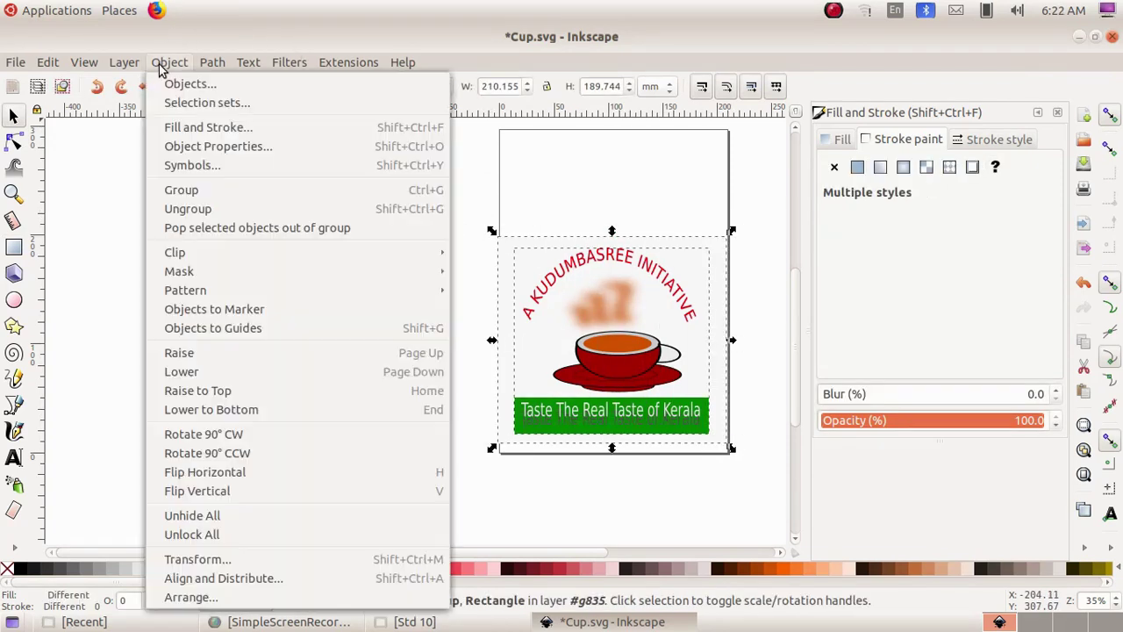
pyautogui.click(187, 192)
pyautogui.click(576, 143)
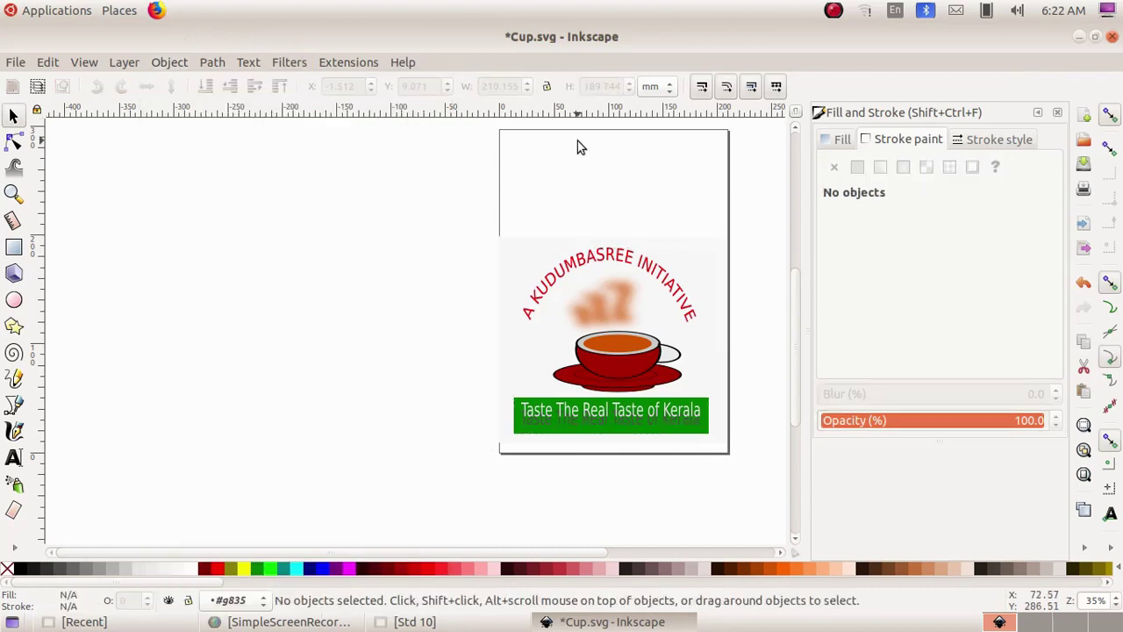
pyautogui.click(15, 61)
# Step: Start Save As for a new SVG and enter 'Cup & lo' as the file name
pyautogui.click(18, 196)
pyautogui.write('Cup ')
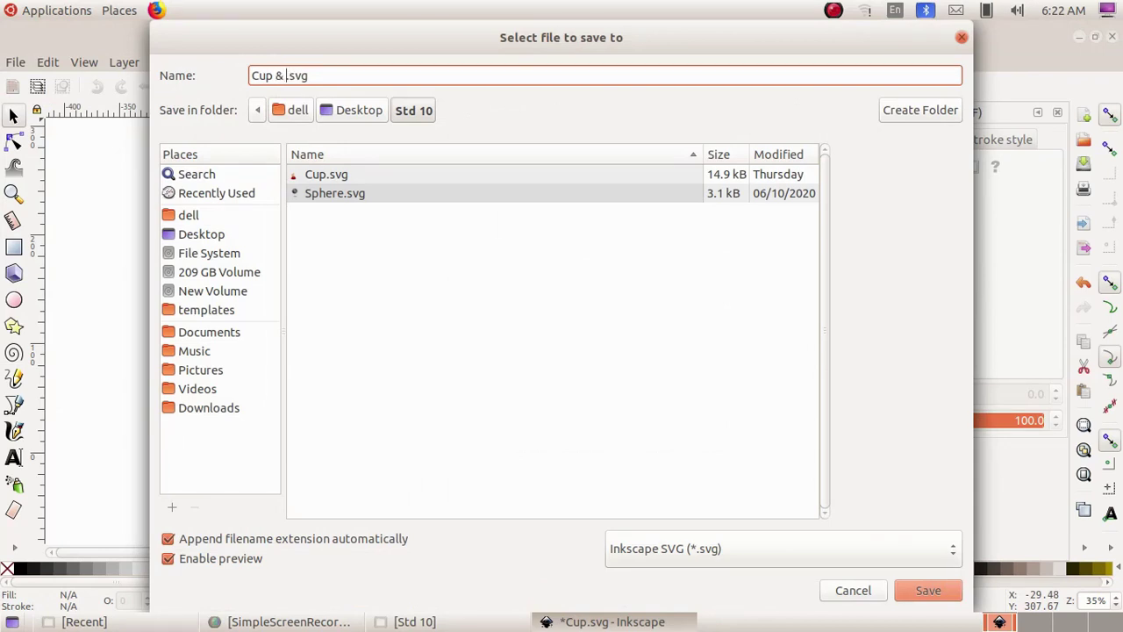
pyautogui.write('& lo')
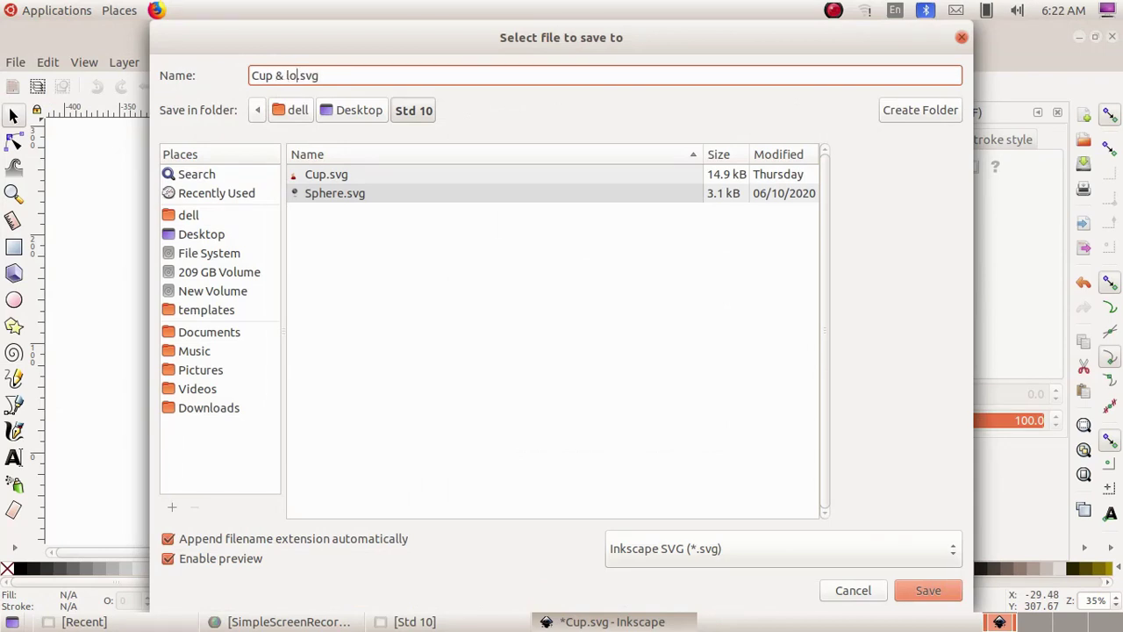